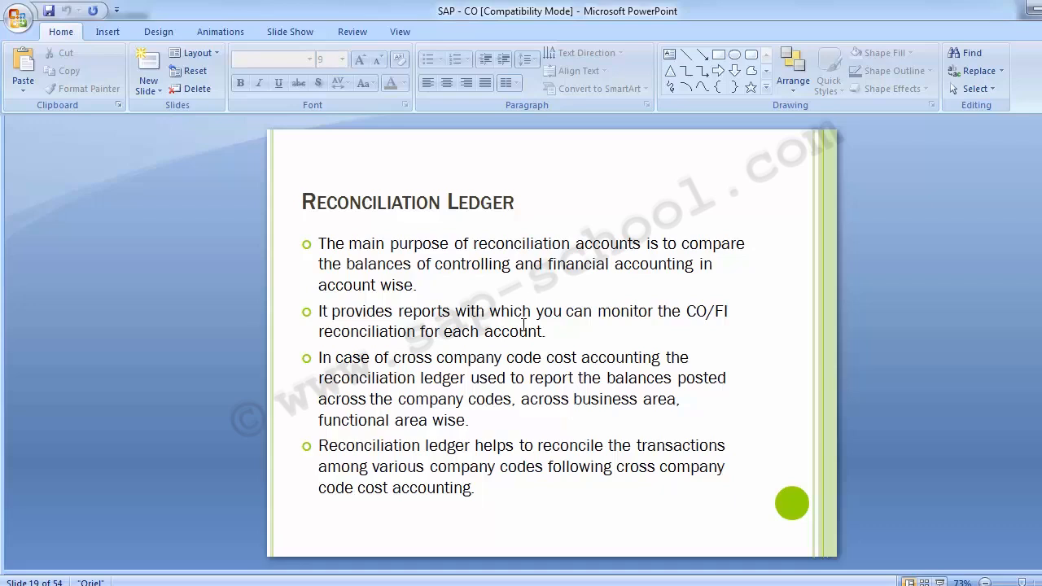
Step: Review the slides from the Reconciliation Ledger overview through to the menu path and T-codes for activating or deactivating the ledger
click(523, 325)
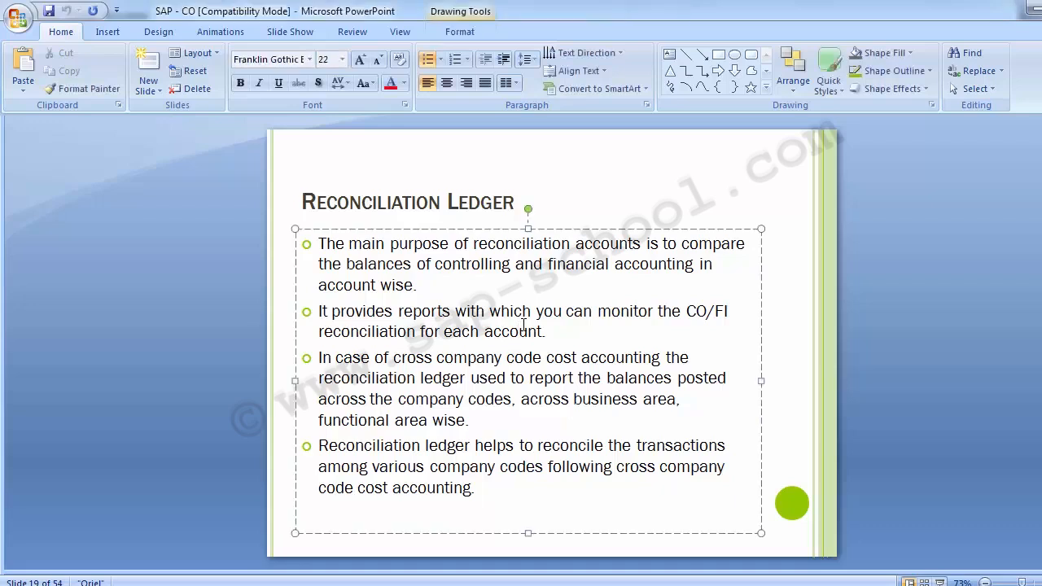
click(230, 317)
scroll(230, 316, down, 1)
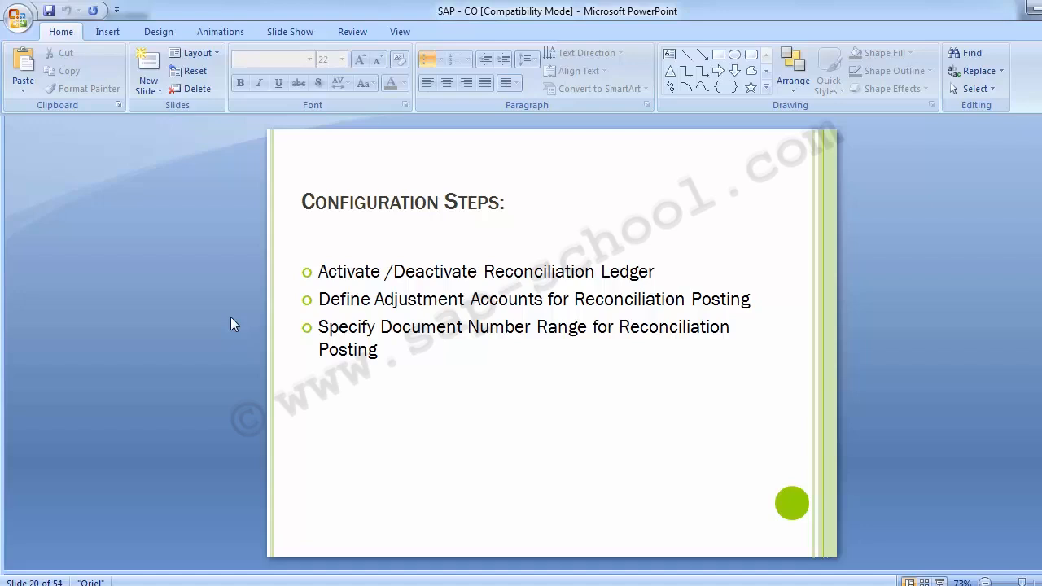
scroll(181, 316, down, 1)
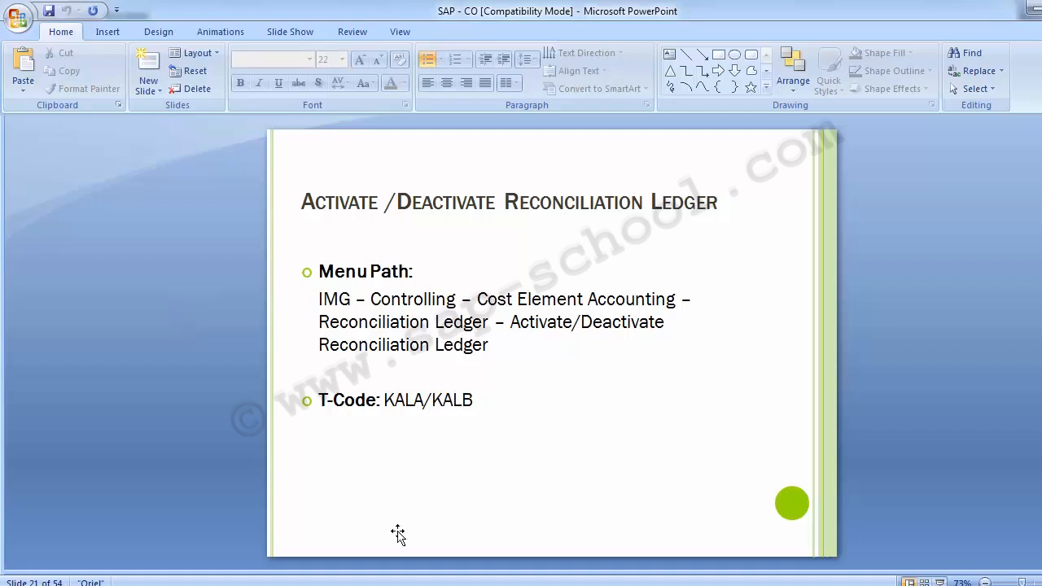
Step: Switch to SAP Easy Access, run transaction SPRO and display the SAP Reference IMG
mouse_move(476, 585)
click(546, 513)
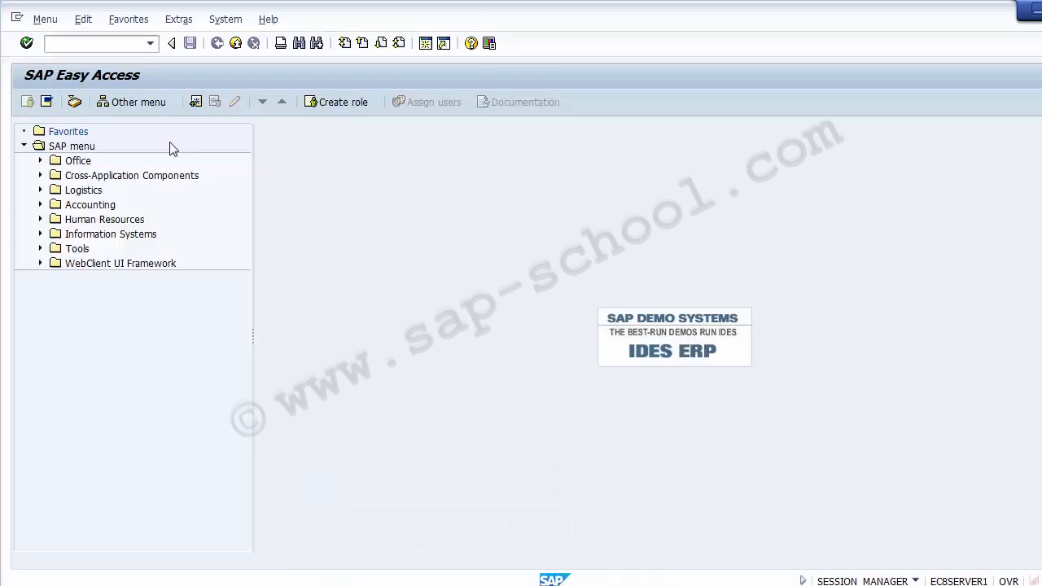
text(SPRO)
key(Return)
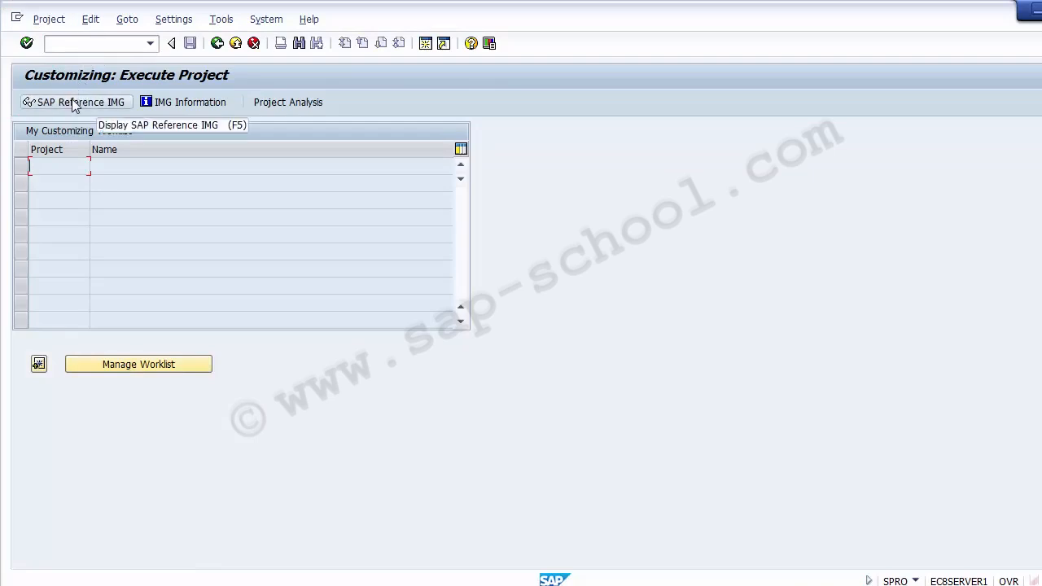
click(73, 103)
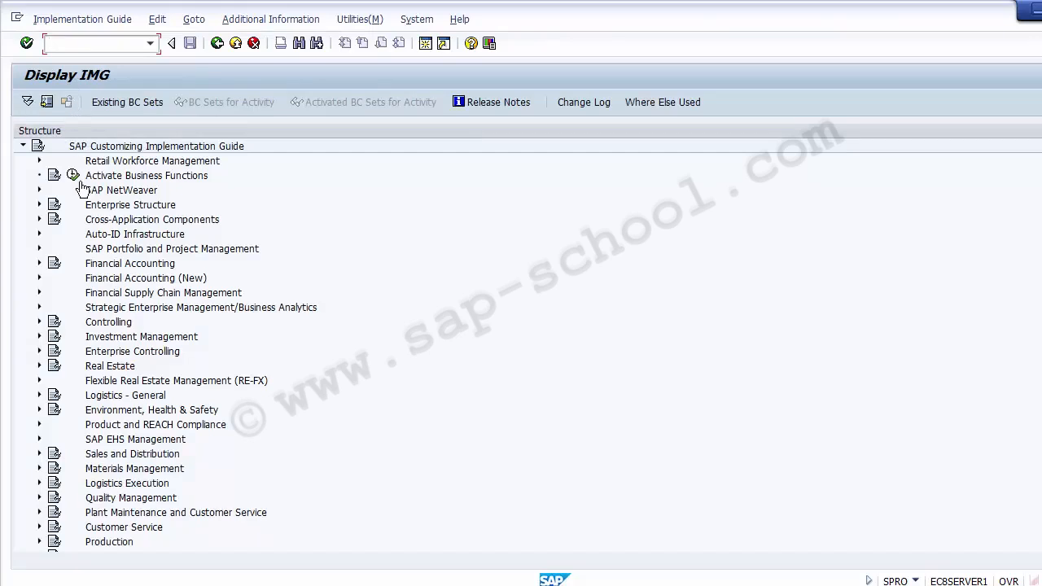
Step: Expand the IMG structure to Controlling, Cost Element Accounting, Reconciliation Ledger, checking the path on the PowerPoint slide
click(98, 323)
click(40, 323)
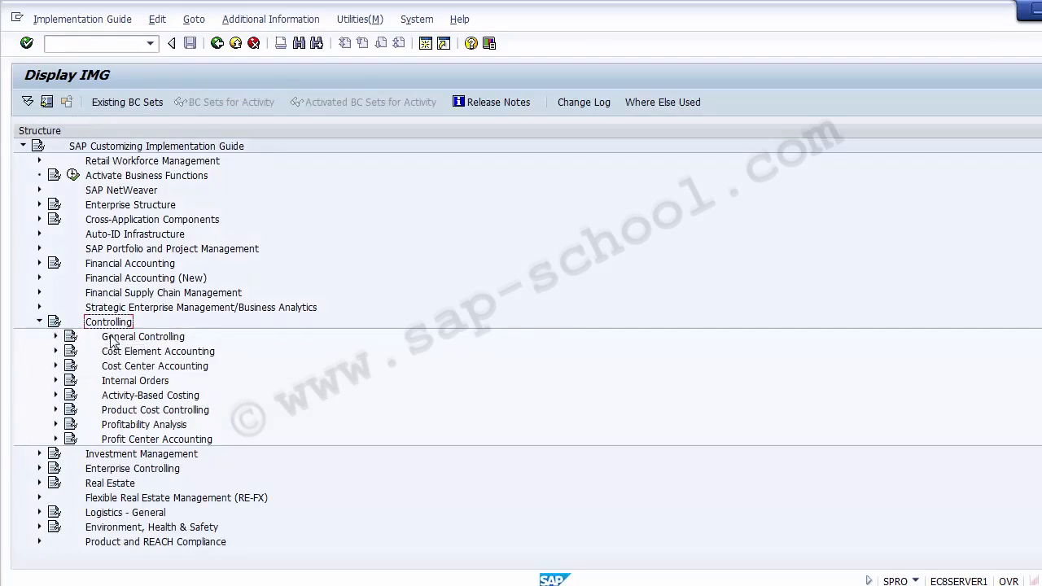
key(alt+Tab)
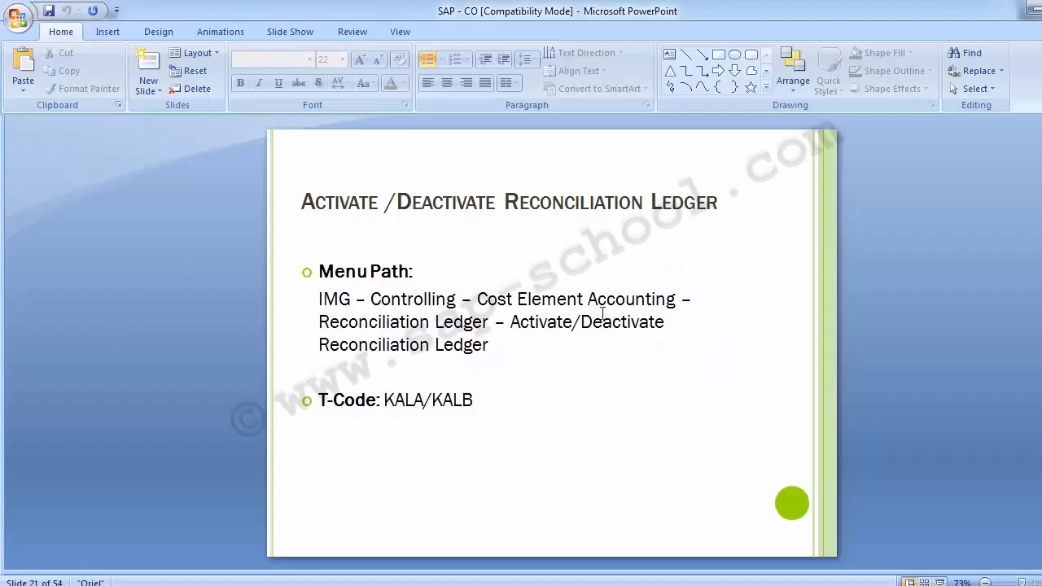
key(alt+Tab)
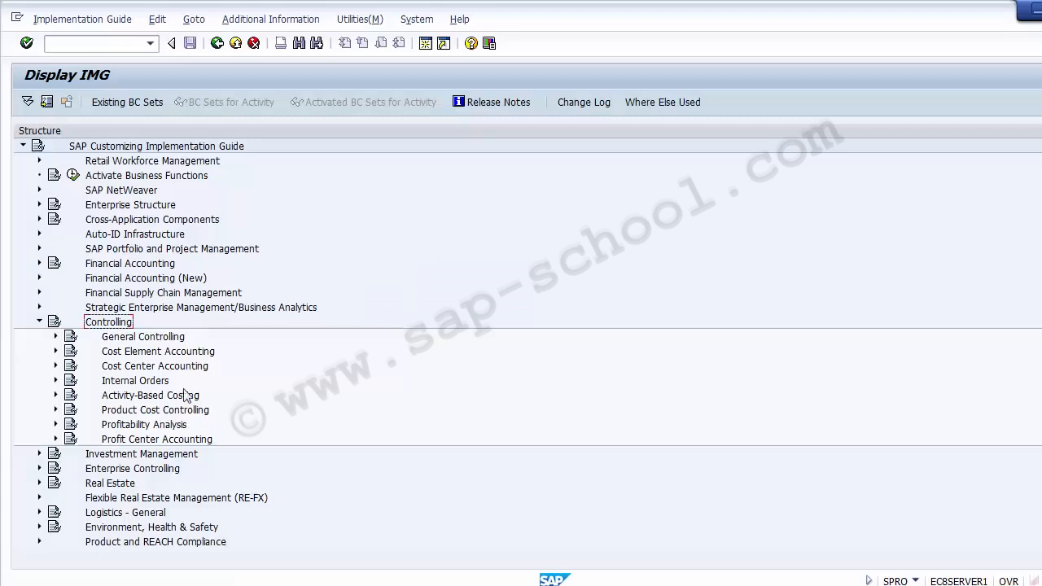
click(118, 352)
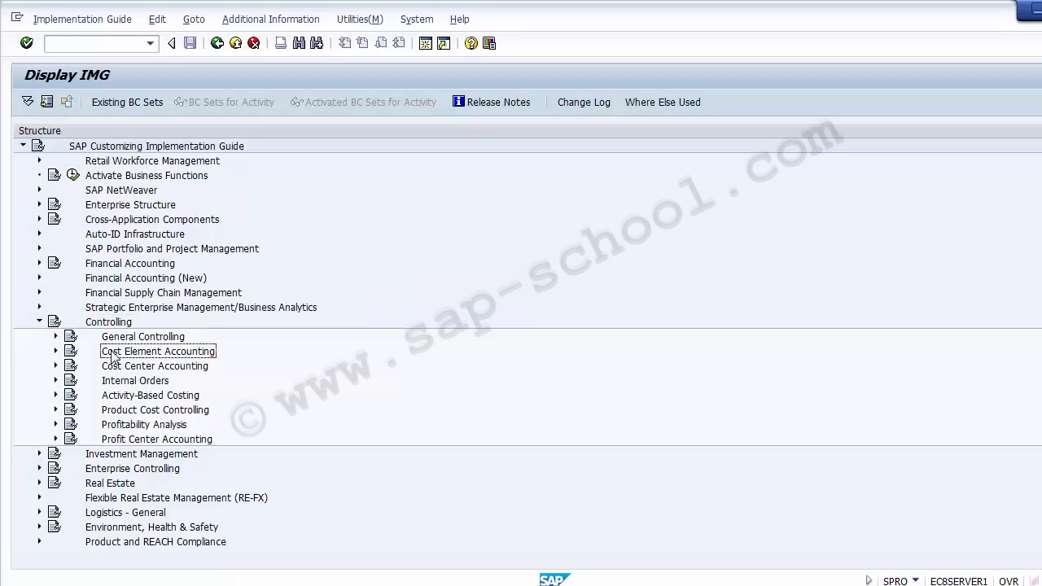
click(56, 351)
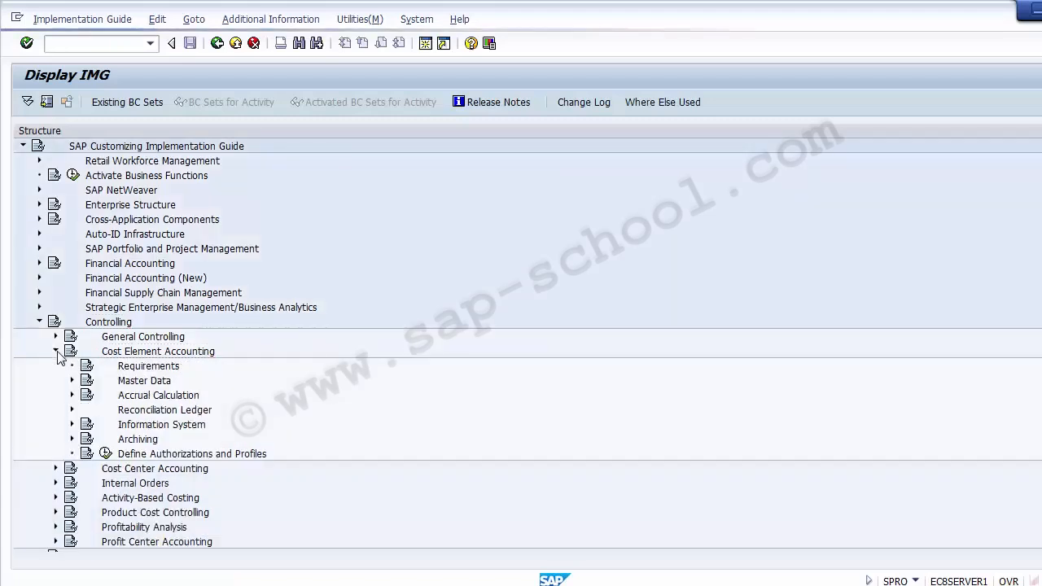
click(120, 411)
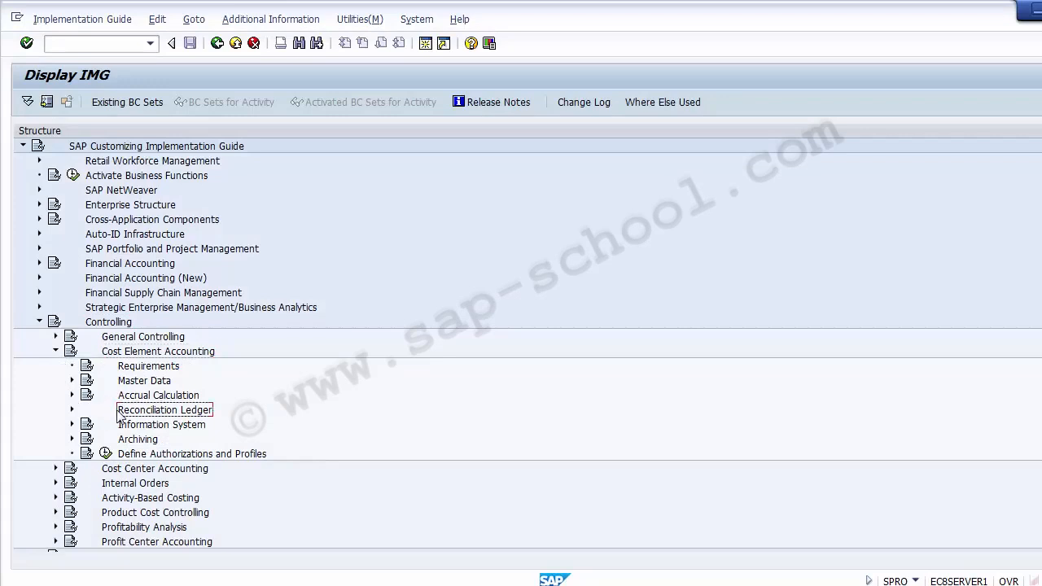
click(71, 410)
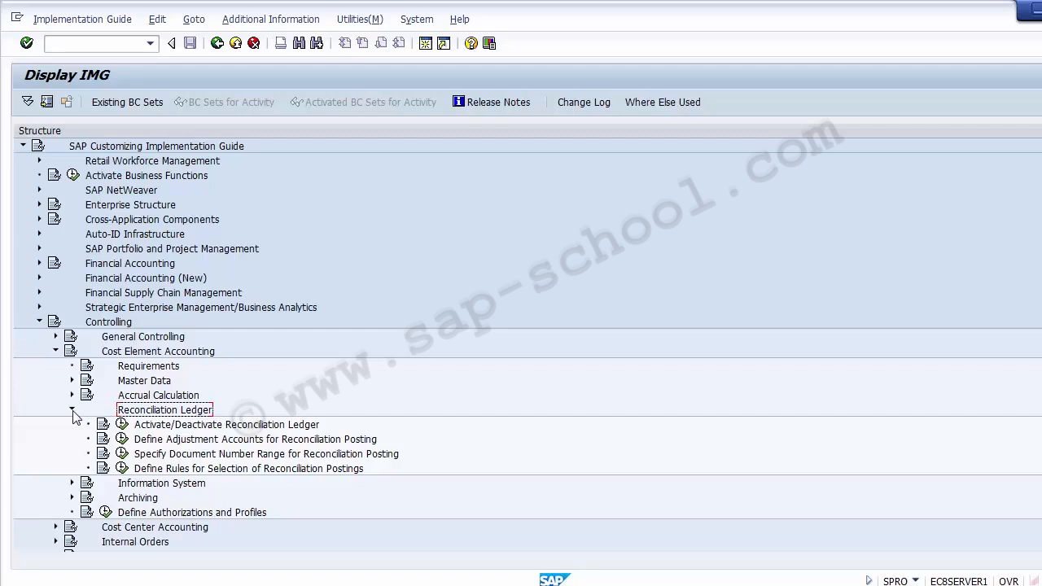
Step: Execute the Activate/Deactivate Reconciliation Ledger node and open its Activate Reconciliation Ledger activity
click(254, 425)
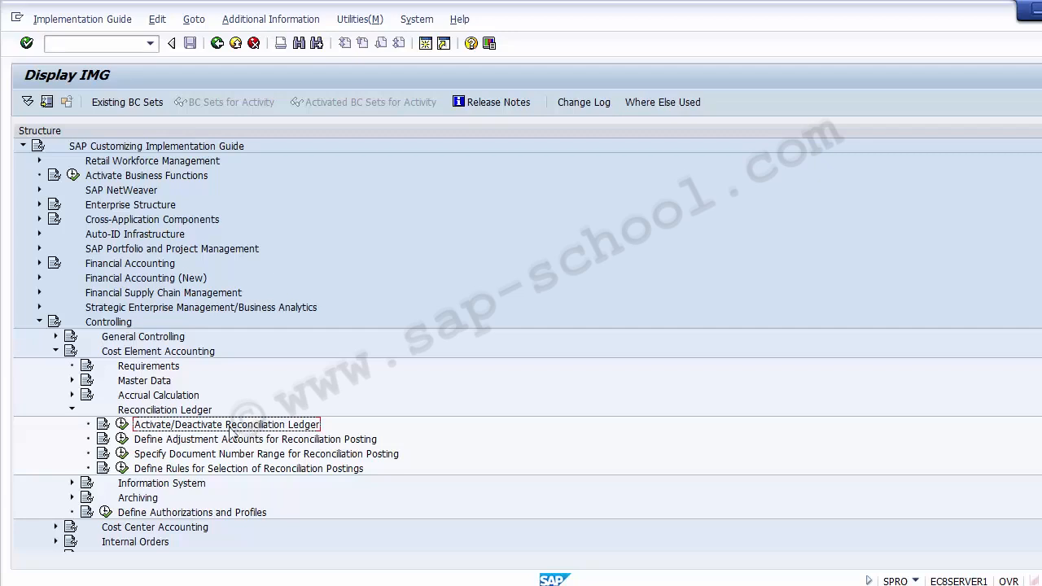
click(120, 425)
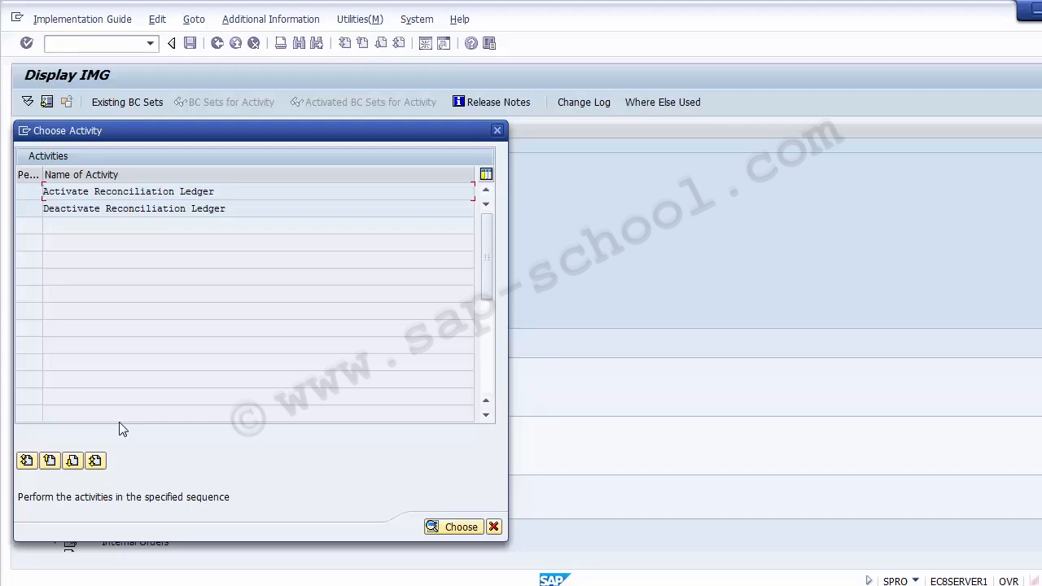
click(106, 193)
double_click(146, 192)
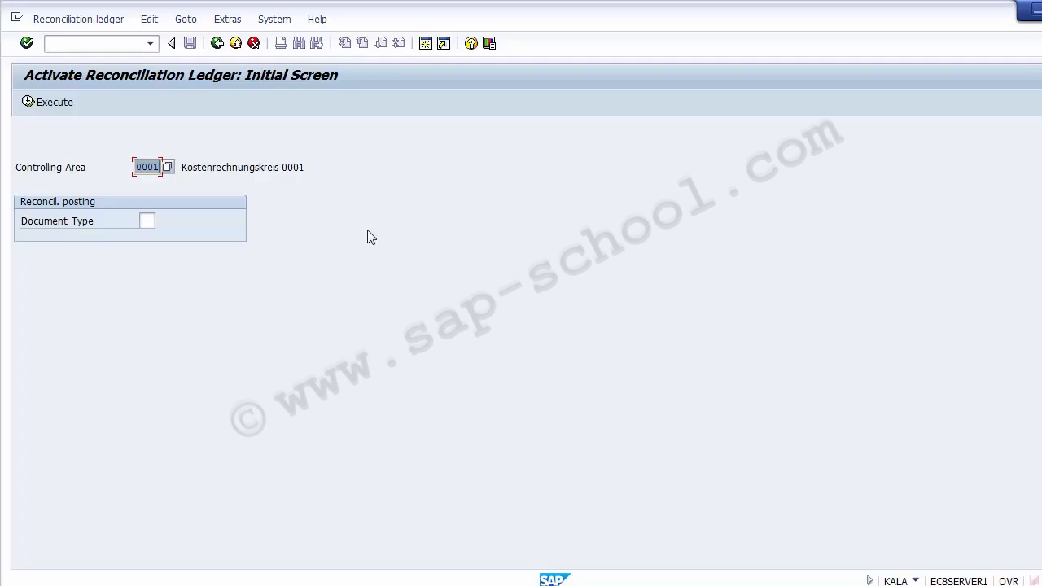
Step: Set the controlling area to Z100 and choose document type SA (G/L account document) for reconciliation posting
key(Delete)
text(Z100)
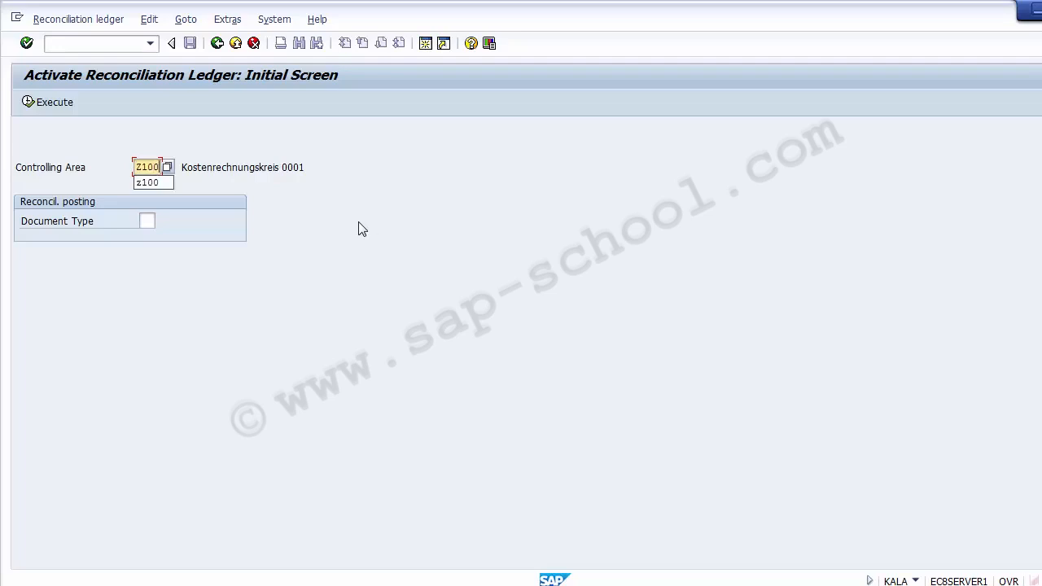
click(359, 223)
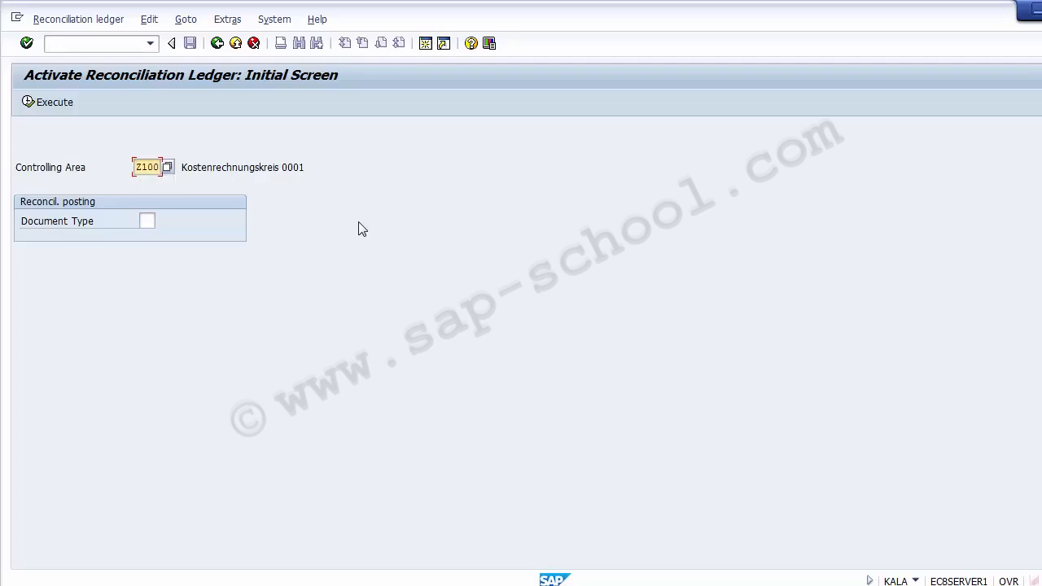
click(147, 221)
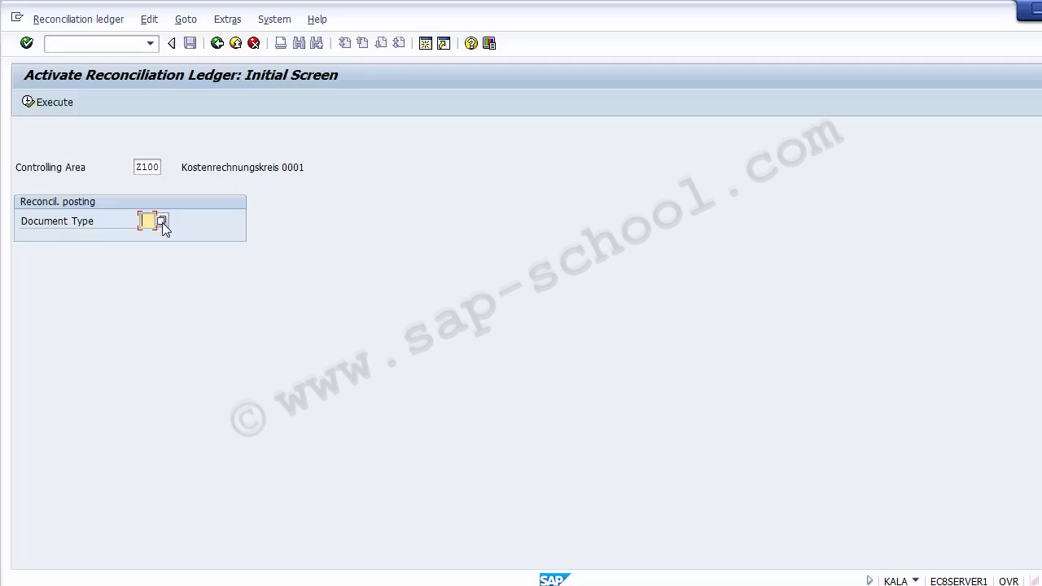
click(162, 221)
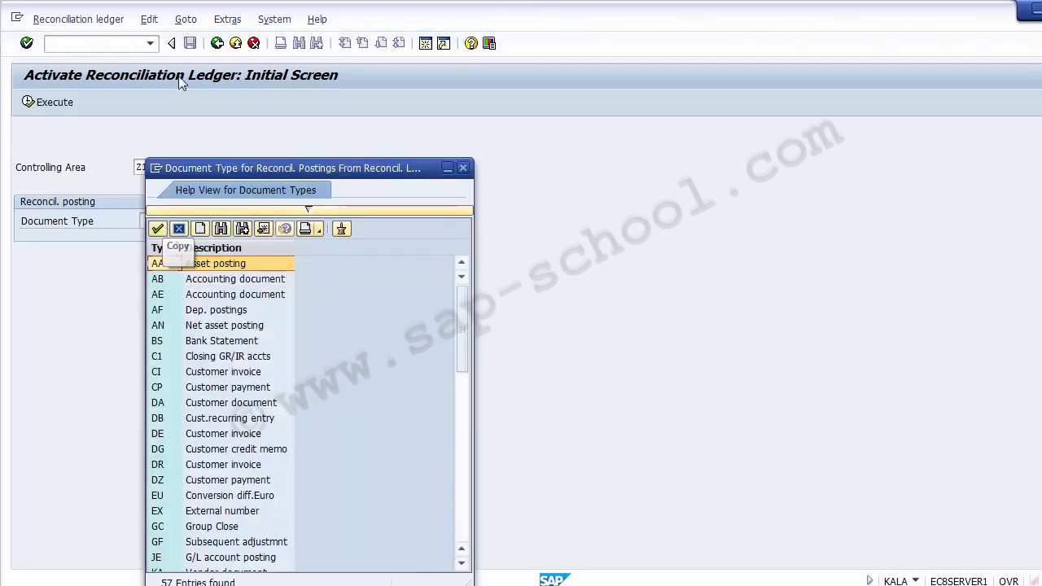
drag(244, 170, 206, 81)
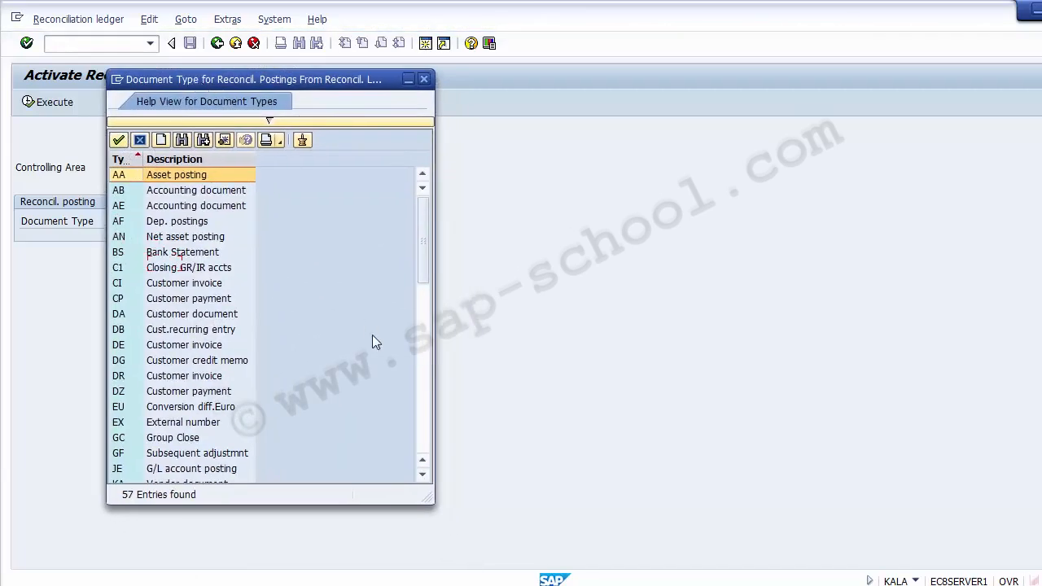
drag(420, 251, 420, 391)
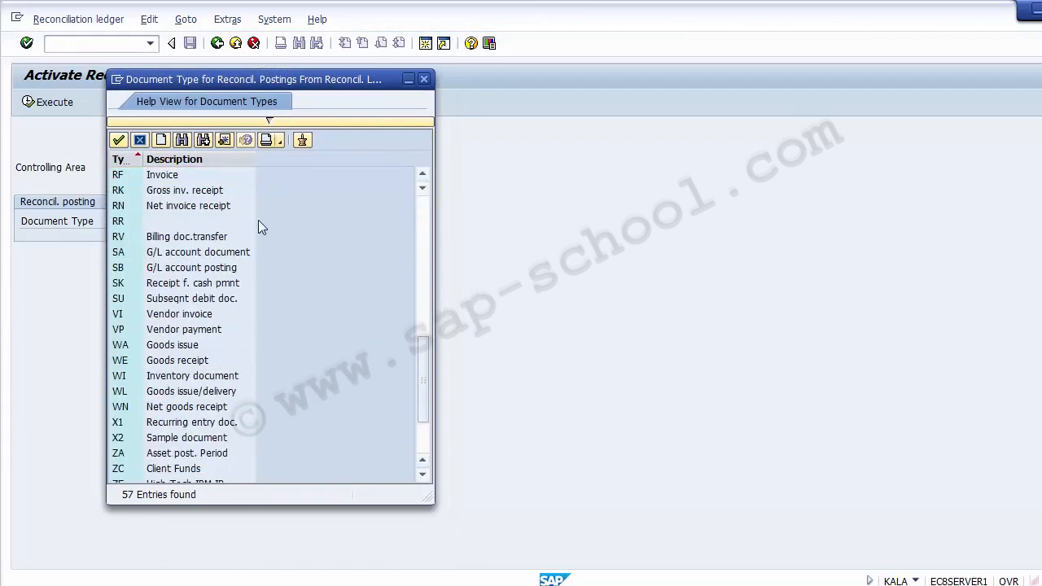
click(195, 254)
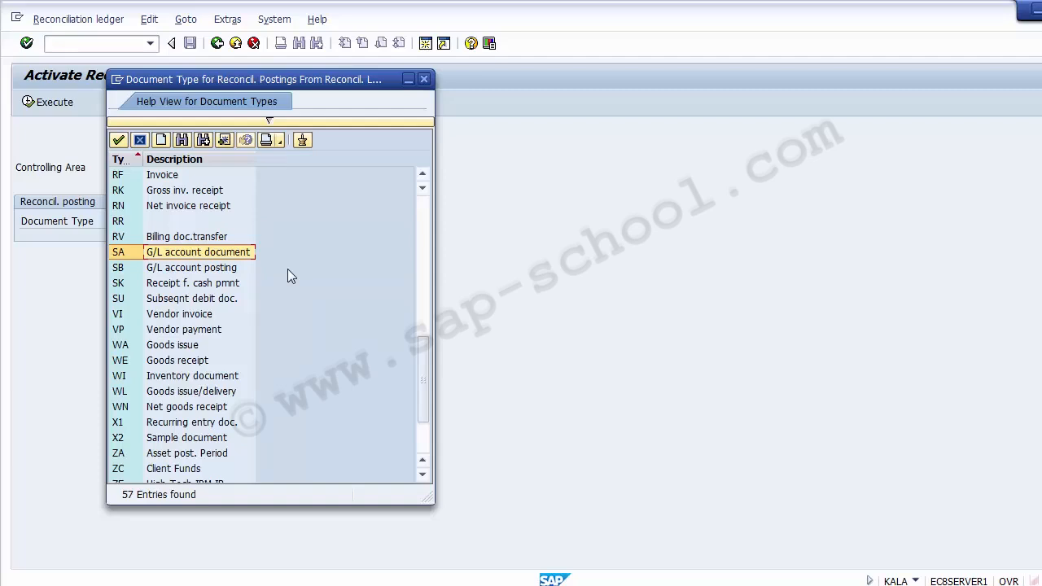
double_click(231, 257)
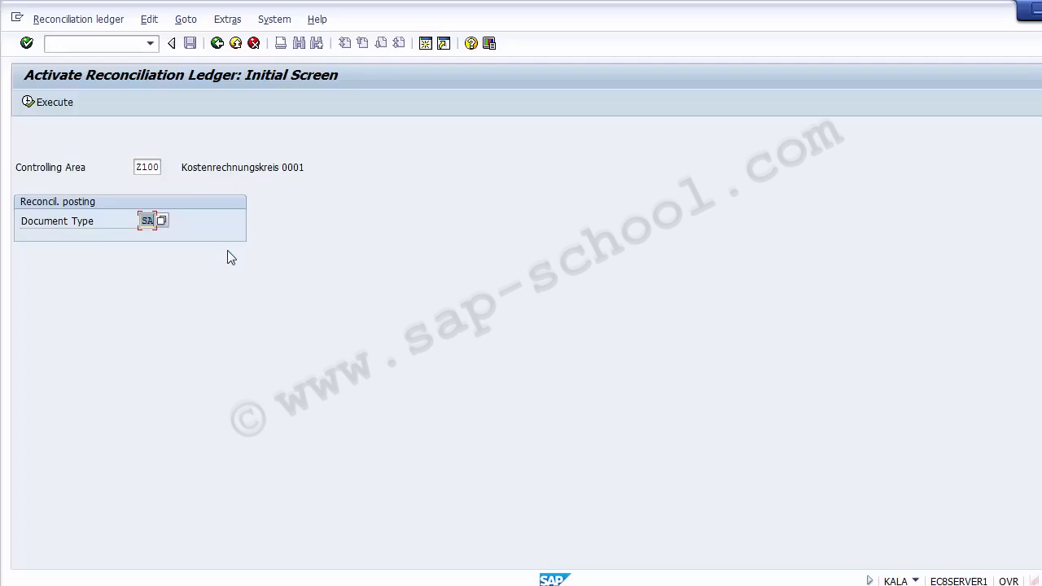
Step: Try to activate the reconciliation ledger for controlling area Z100 with document type SA, and return to the IMG structure
click(150, 167)
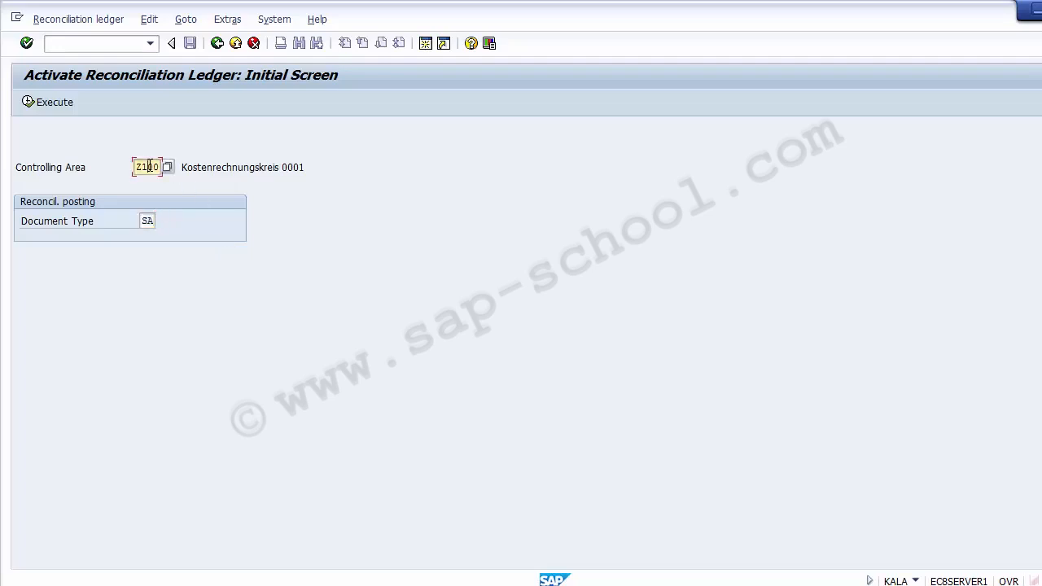
click(150, 221)
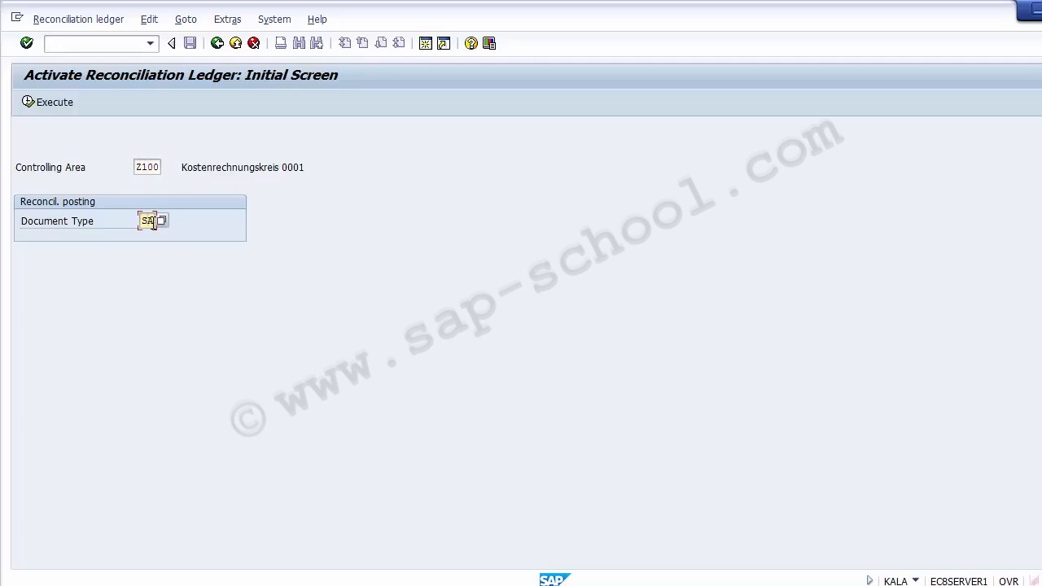
click(51, 106)
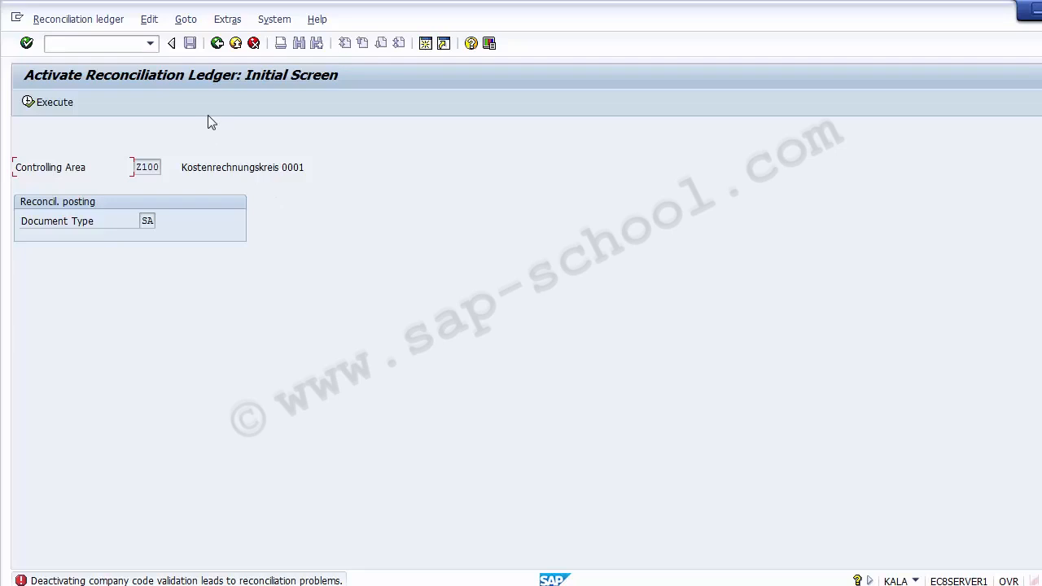
key(Return)
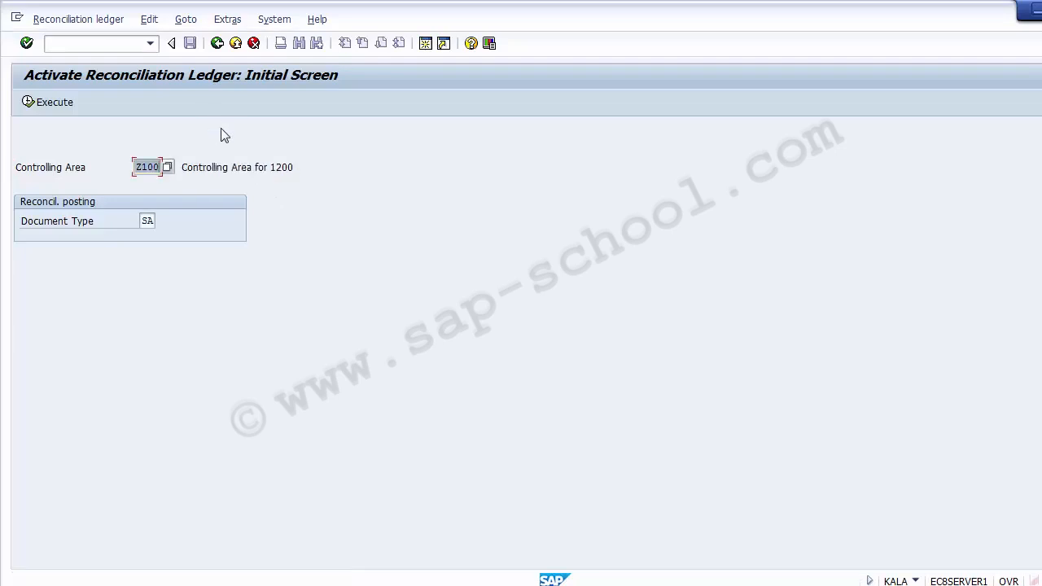
click(218, 44)
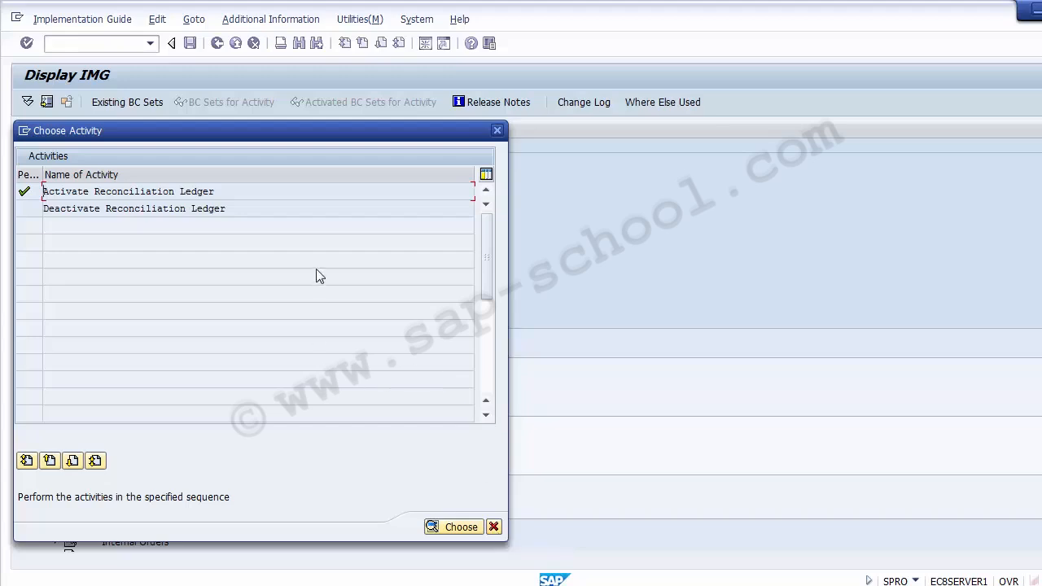
click(494, 527)
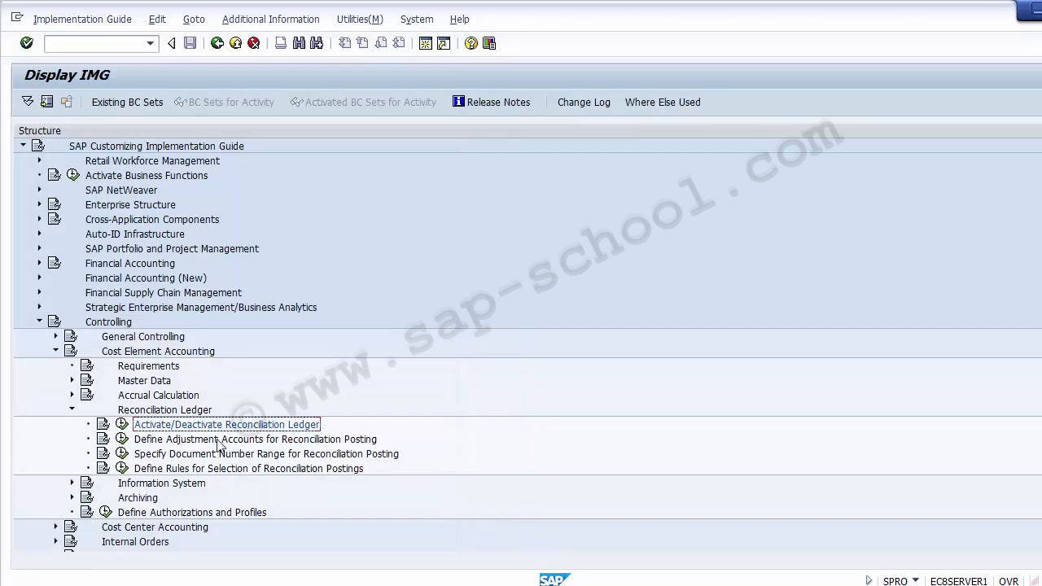
Step: Collapse Cost Element Accounting, expand General Controlling and Organization in the IMG, and open the Maintain Controlling Area activity
click(56, 351)
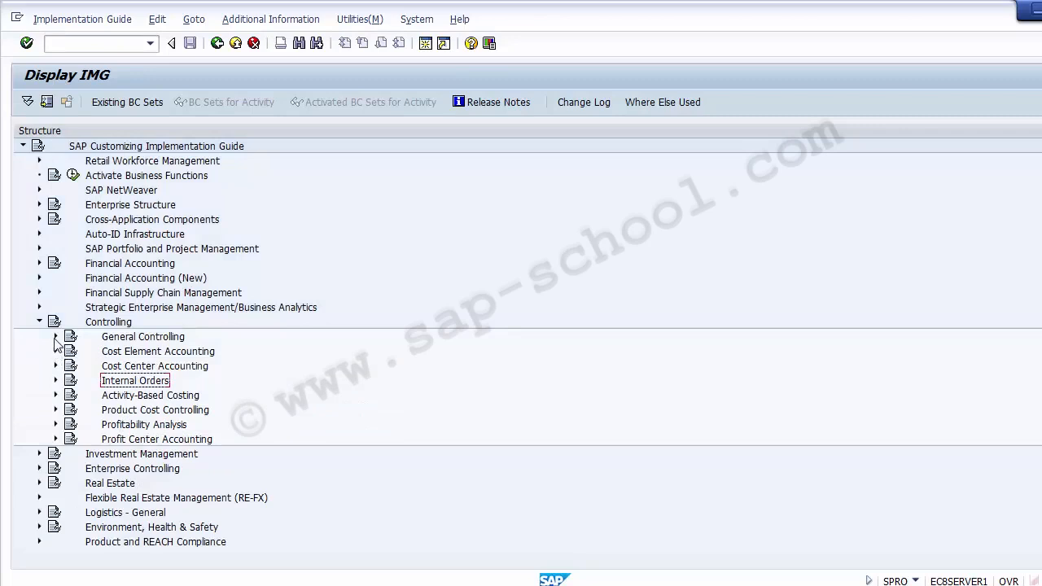
click(108, 323)
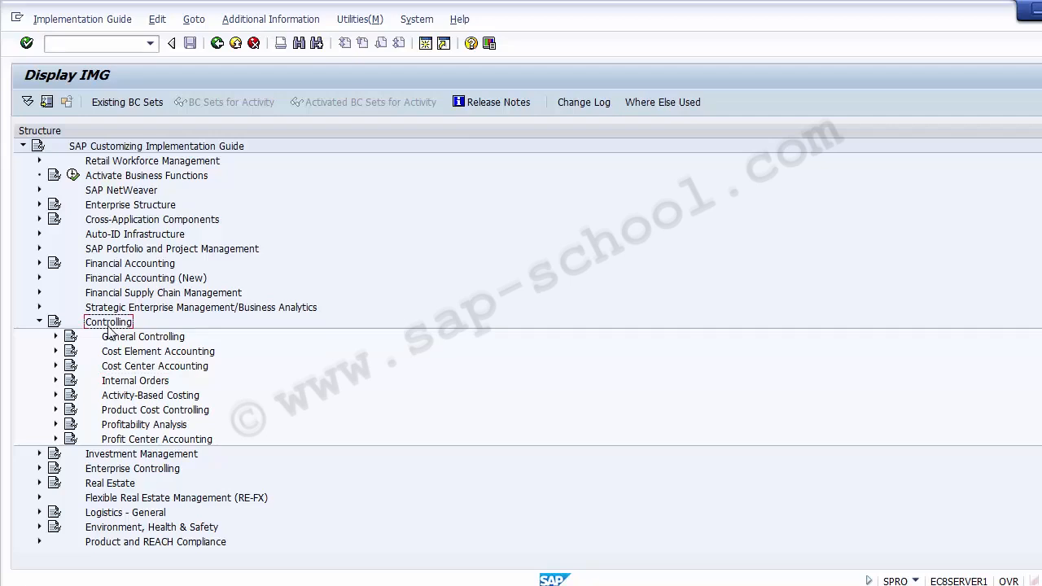
click(114, 337)
click(56, 336)
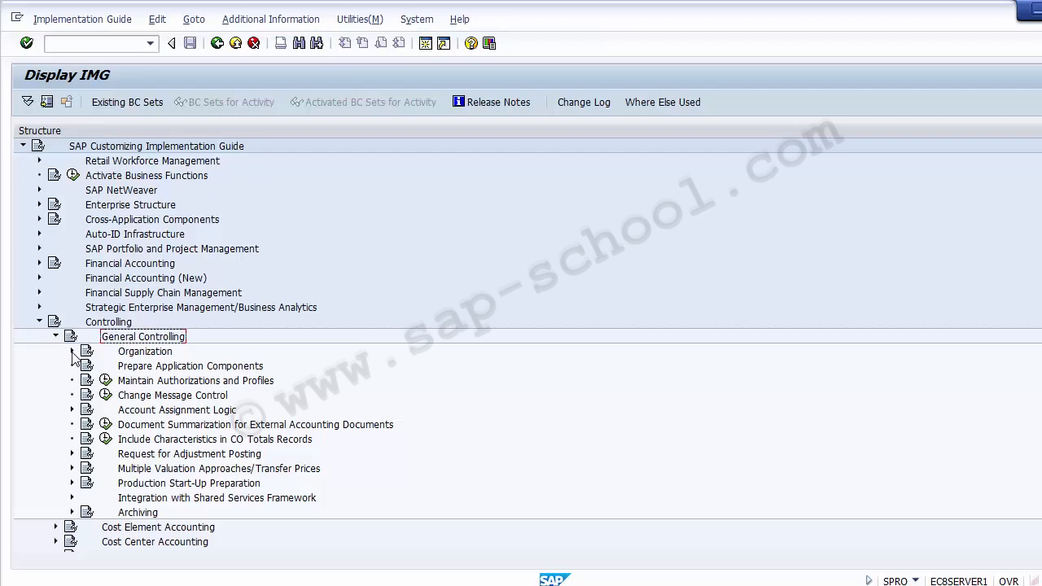
click(72, 352)
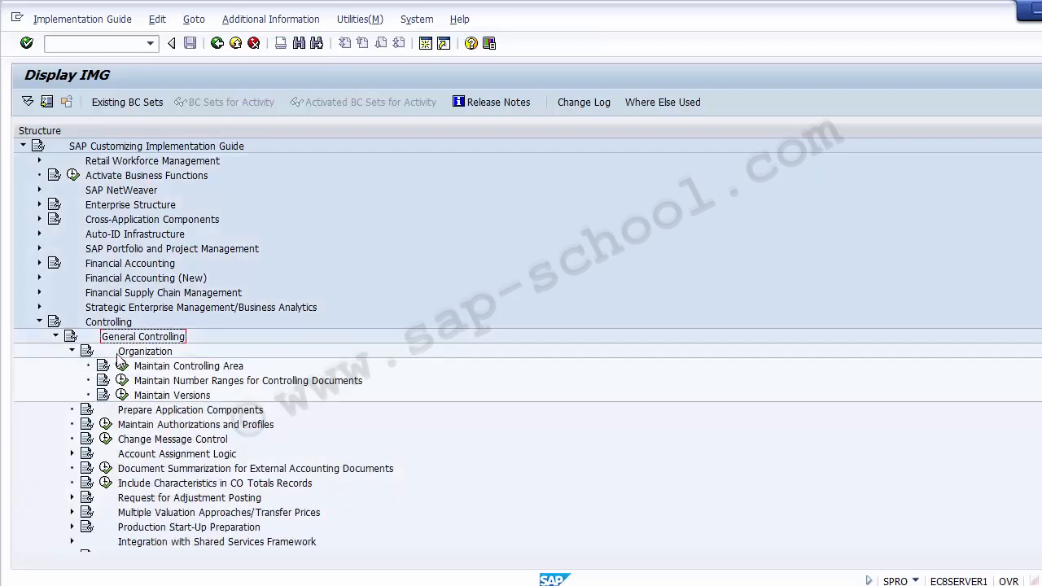
click(158, 368)
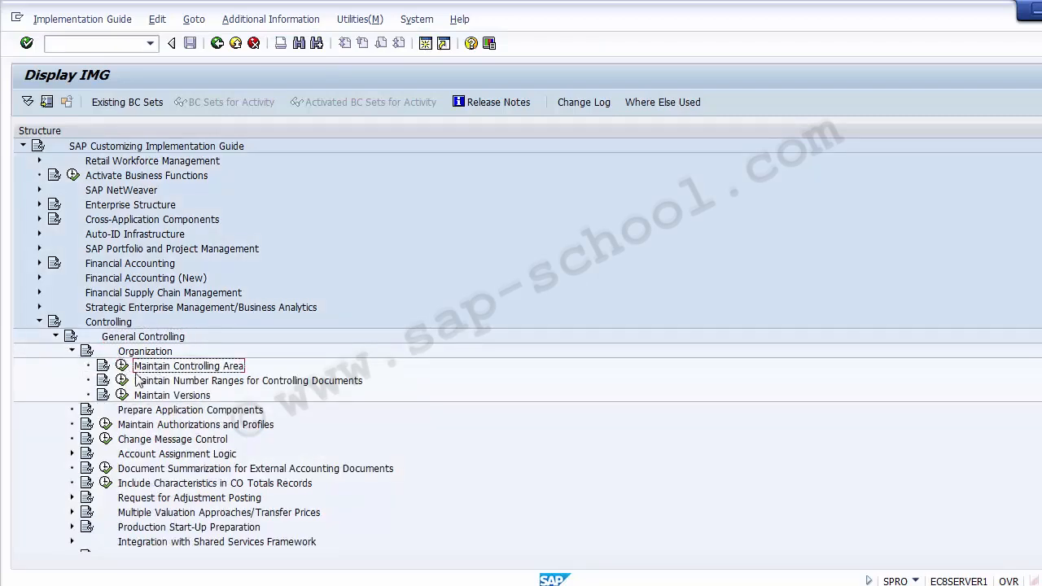
click(123, 367)
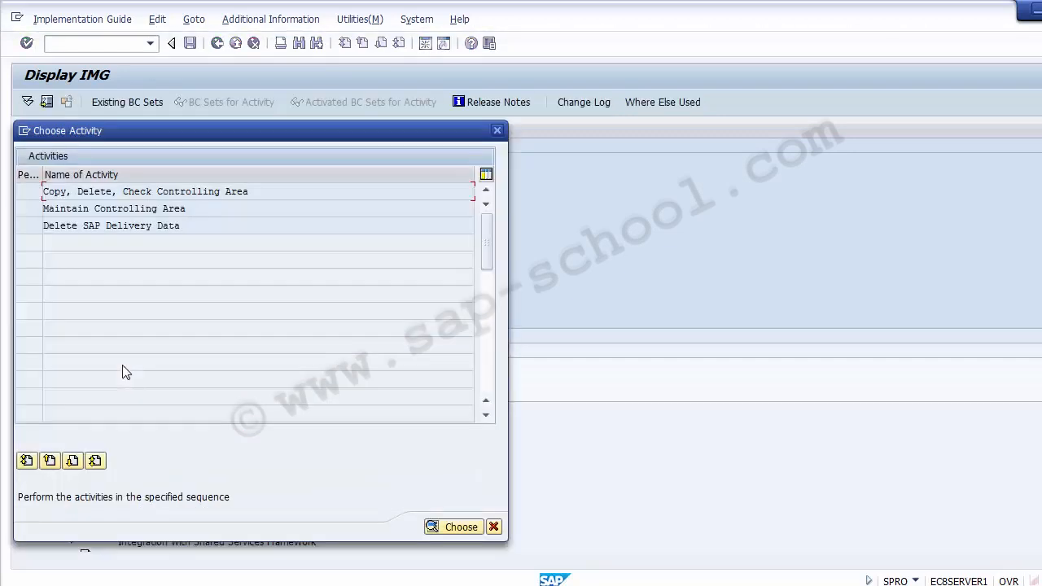
double_click(119, 209)
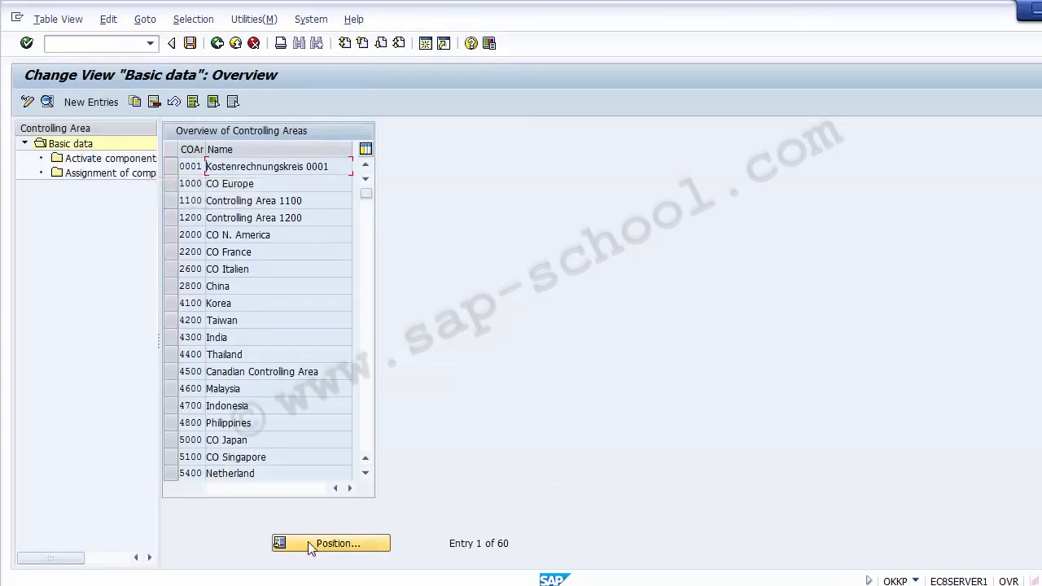
Step: Position the controlling area overview on Z100 and open its basic data details
click(311, 544)
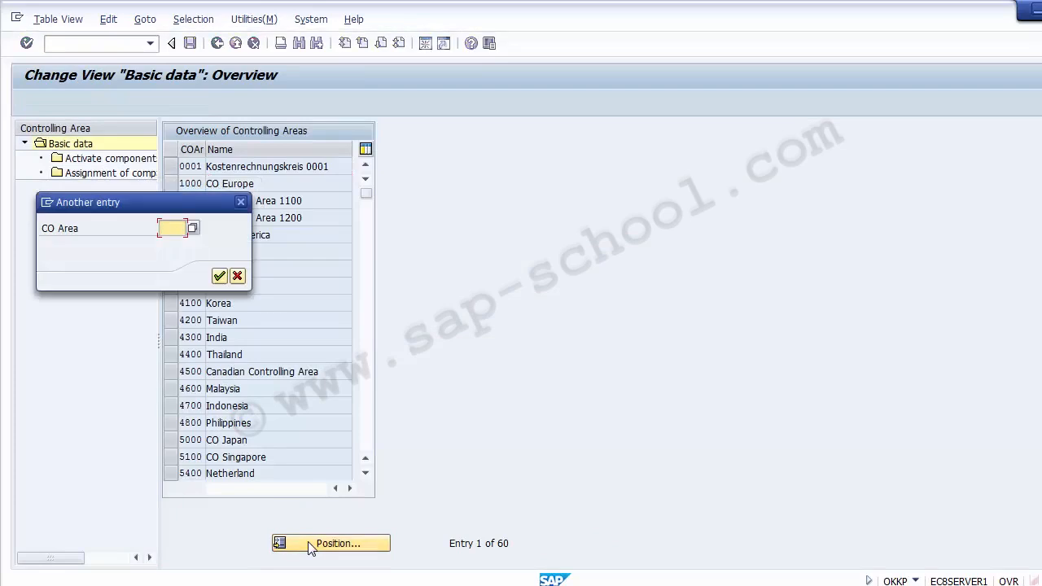
text(Z100)
key(Return)
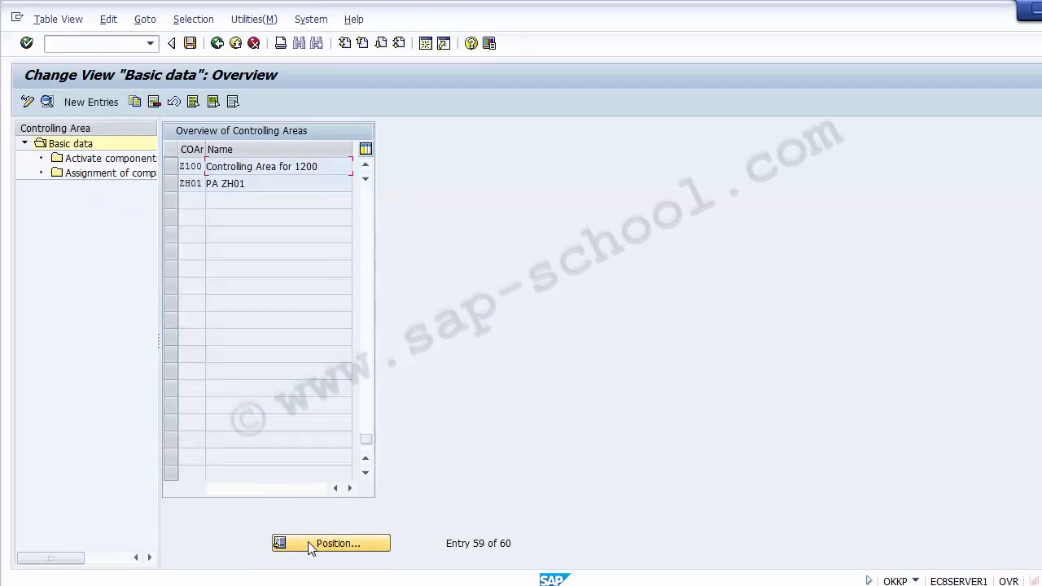
double_click(219, 167)
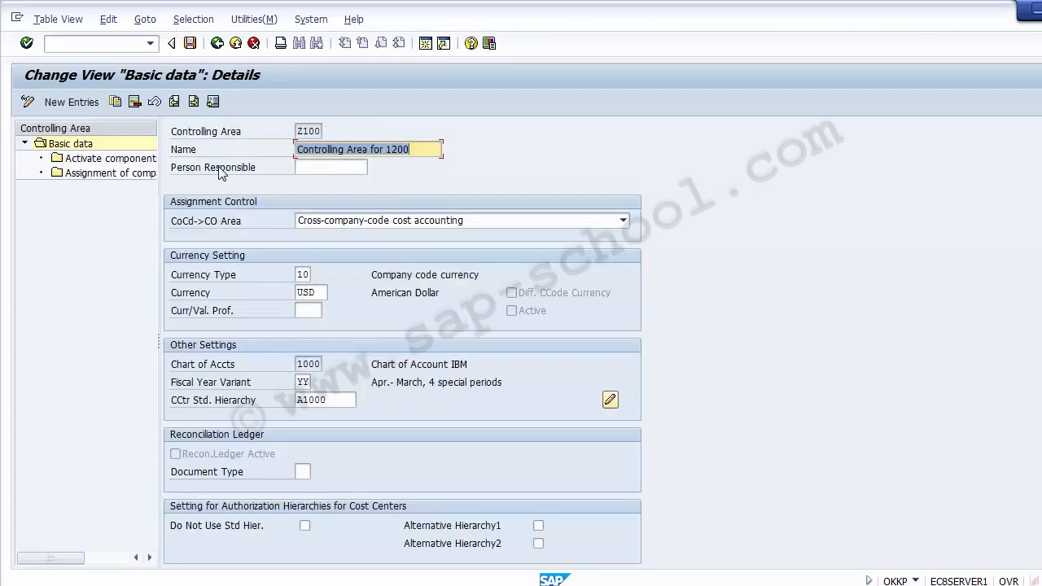
Step: Set the reconciliation ledger document type of controlling area Z100 to SA and save it in the FICO Configurations customizing request
click(304, 471)
click(200, 454)
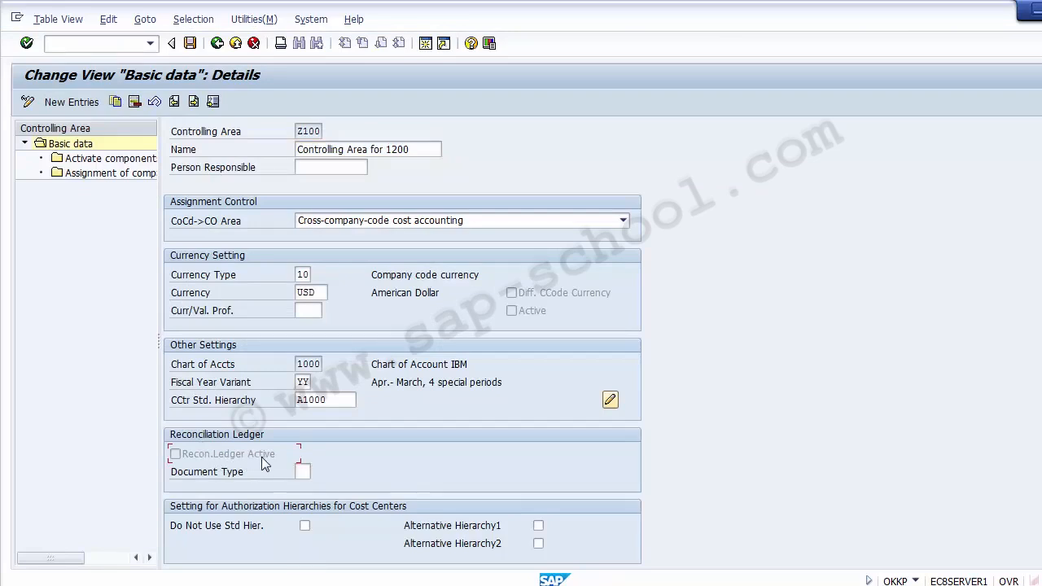
click(305, 474)
text(SA)
click(72, 375)
click(191, 44)
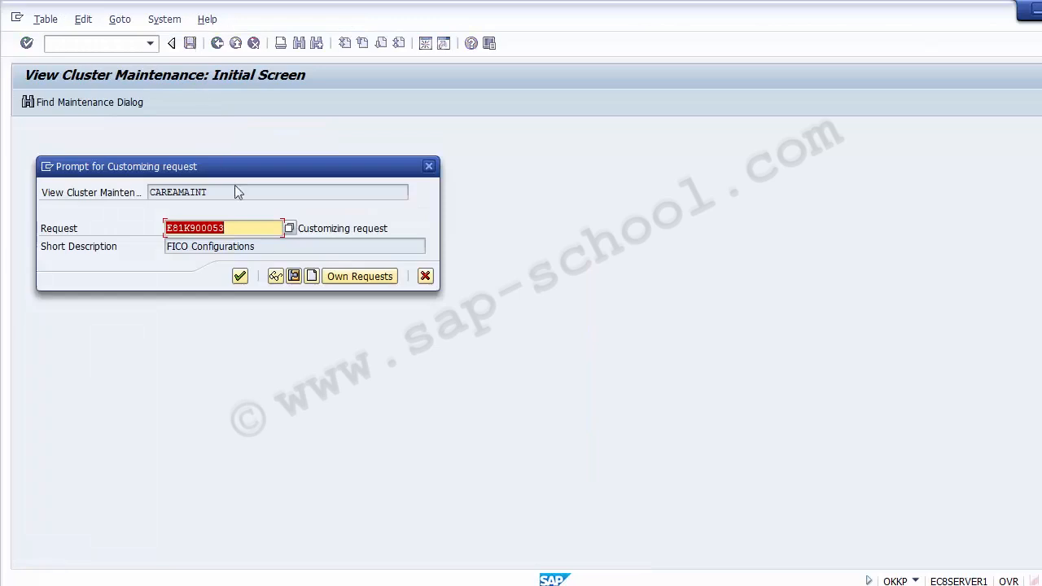
click(240, 276)
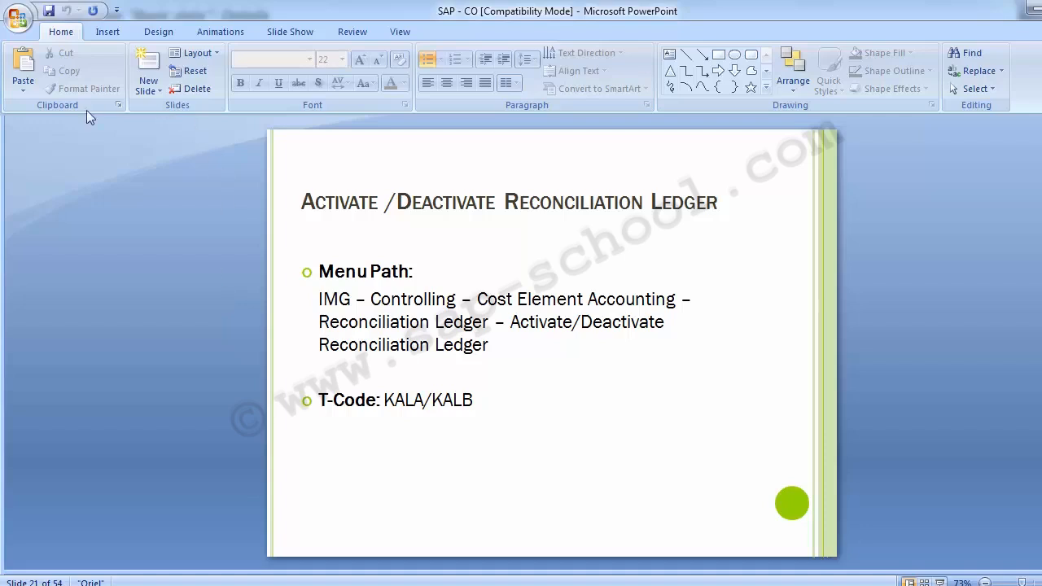
Step: Consult the next PowerPoint slide on defining adjustment accounts for reconciliation posting, and leave controlling area maintenance for the IMG structure
scroll(118, 345, down, 1)
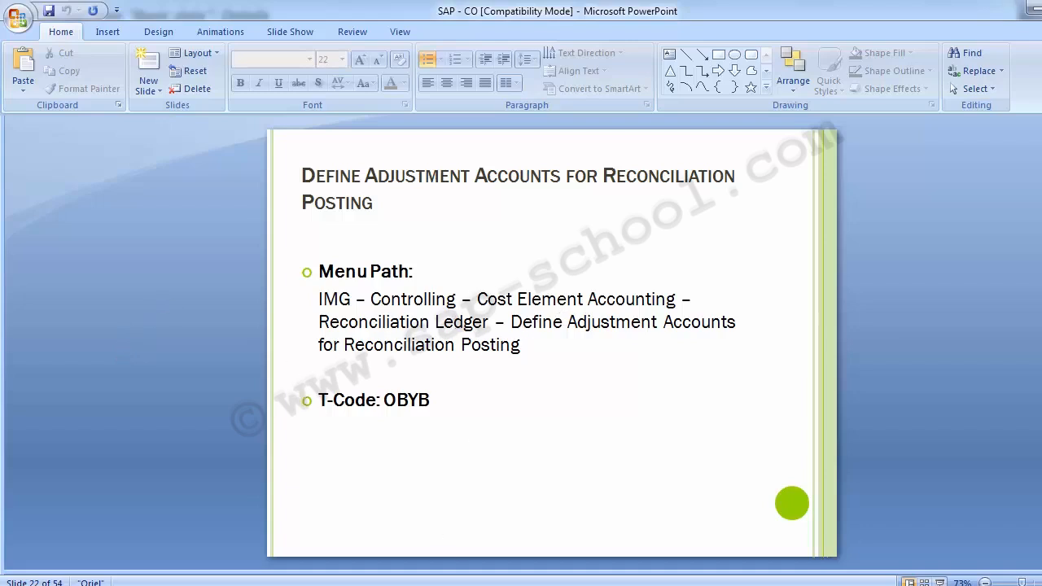
click(562, 525)
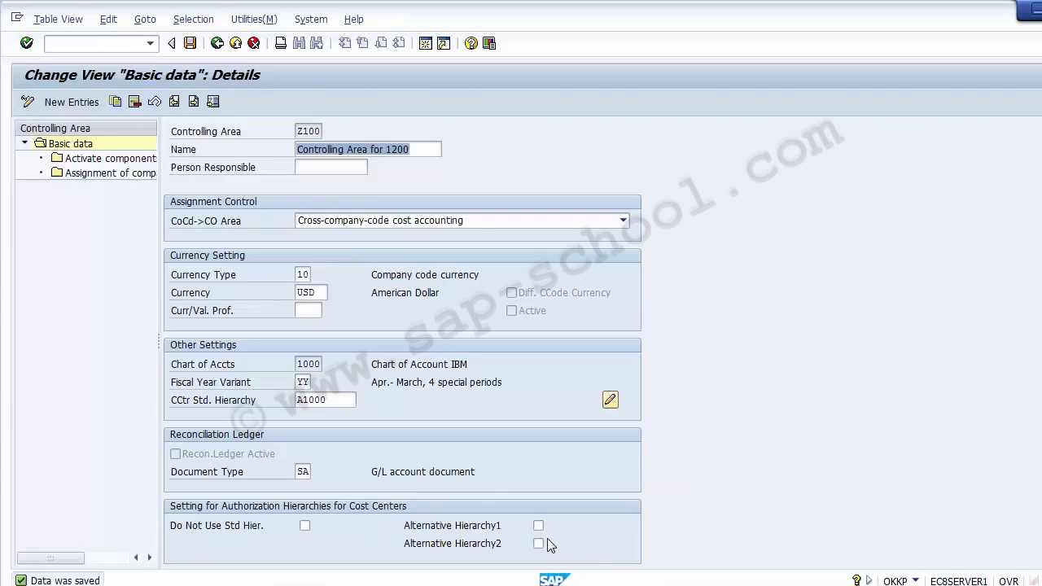
click(216, 42)
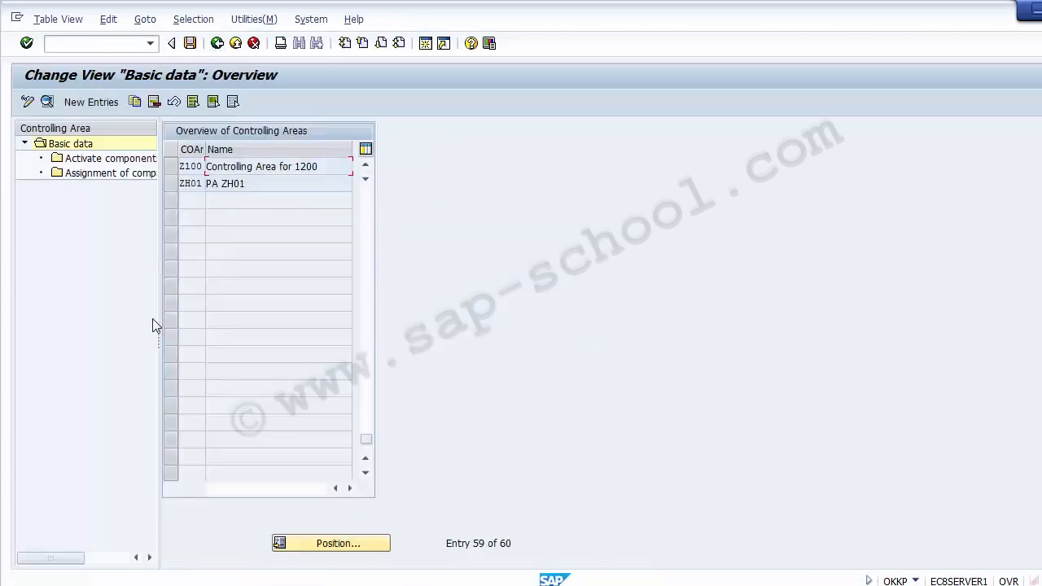
click(216, 43)
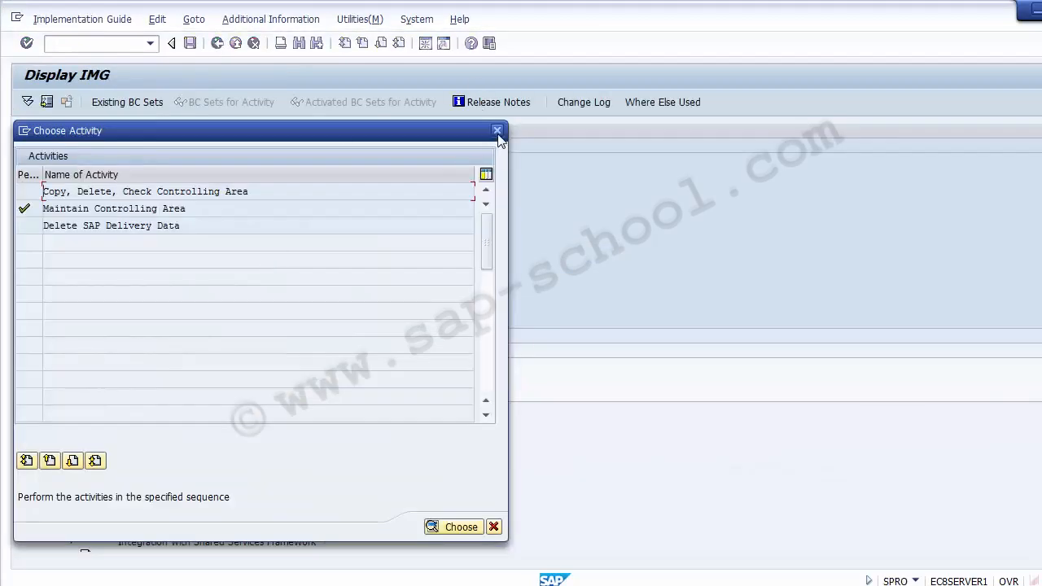
click(496, 130)
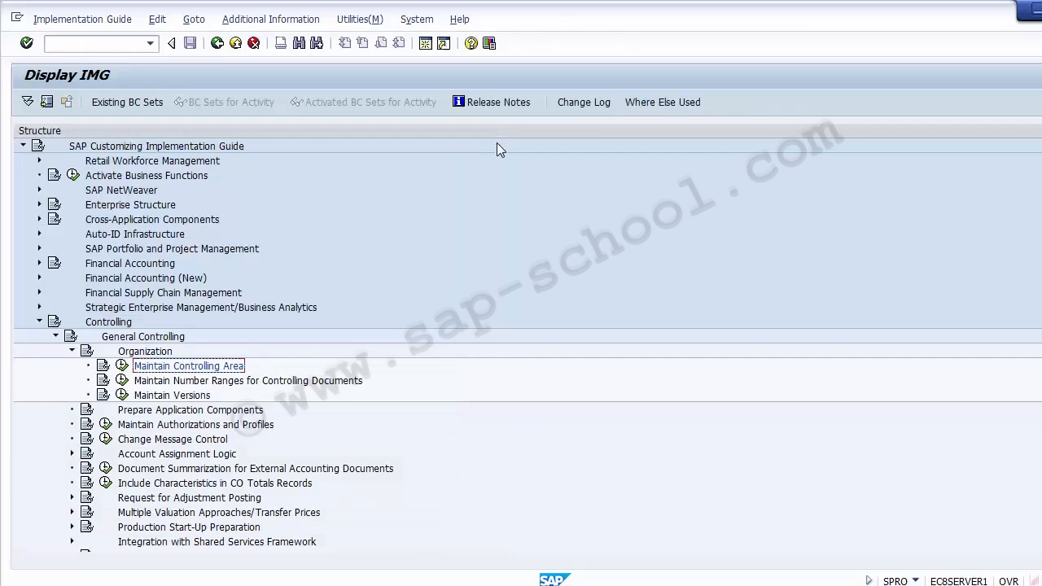
Step: Collapse General Controlling, expand Cost Element Accounting, and select Define Adjustment Accounts for Reconciliation Posting under Reconciliation Ledger
click(72, 351)
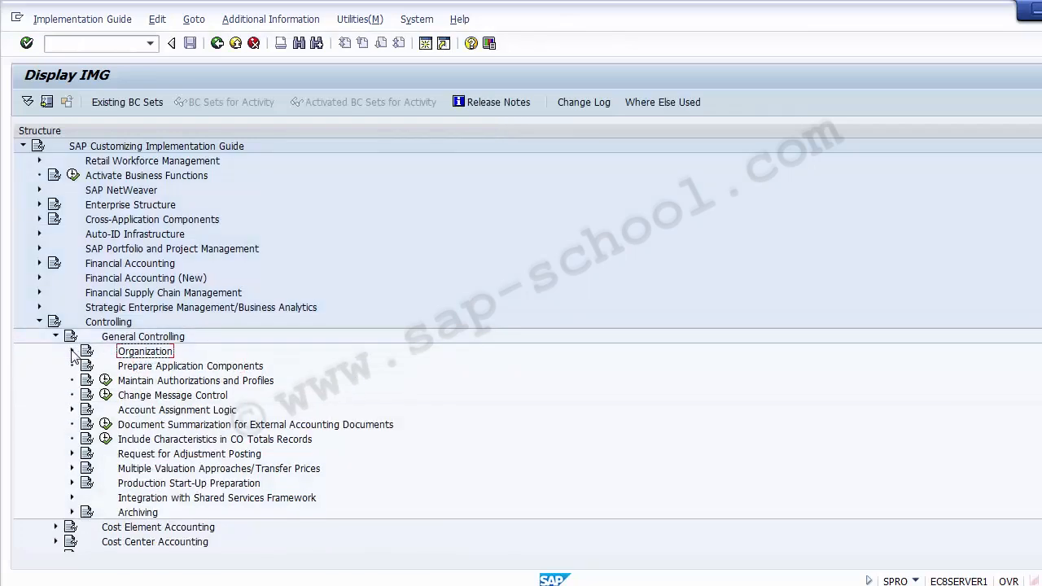
click(55, 336)
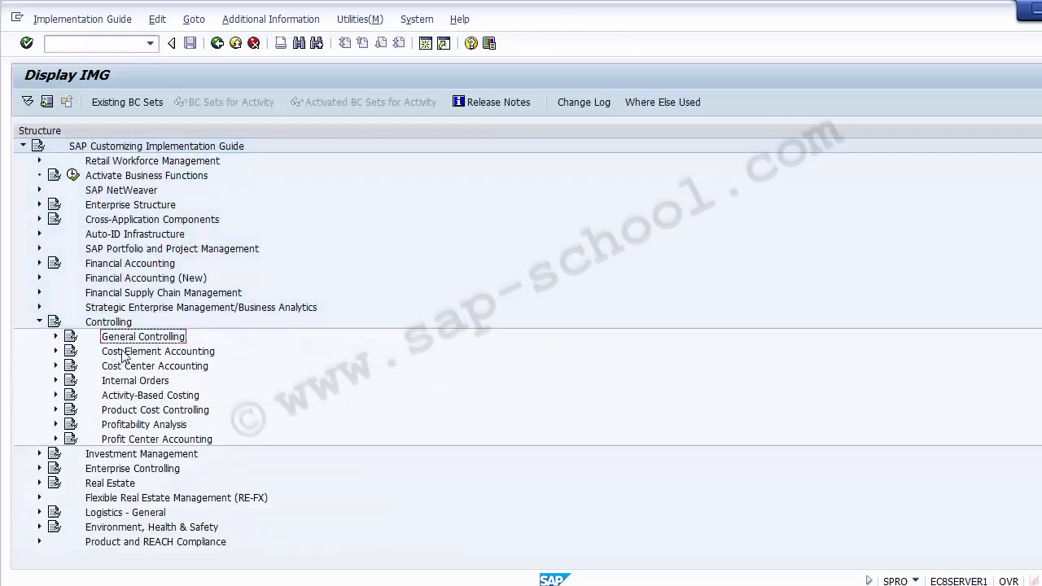
click(123, 355)
click(56, 351)
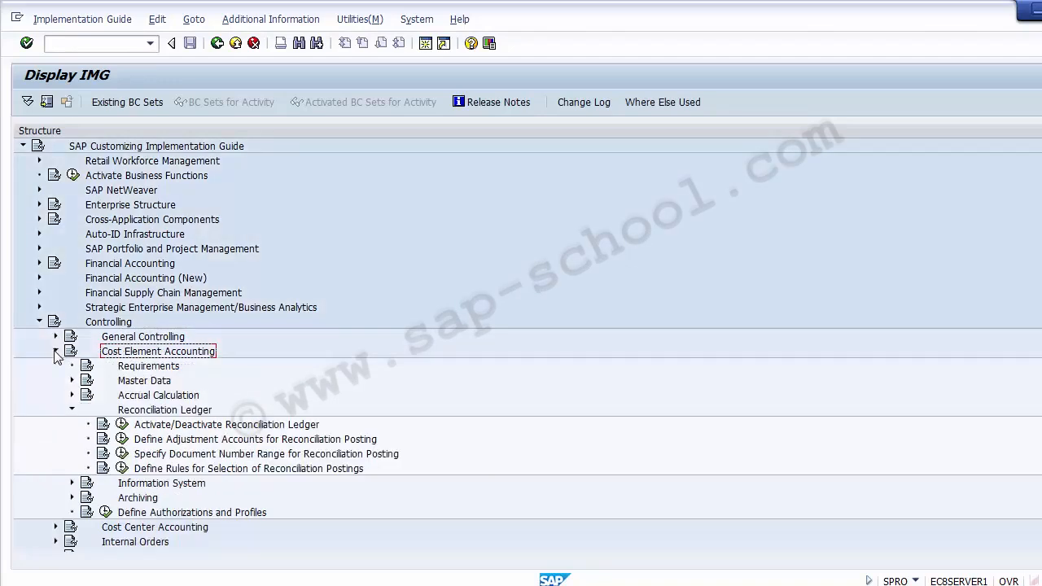
click(126, 413)
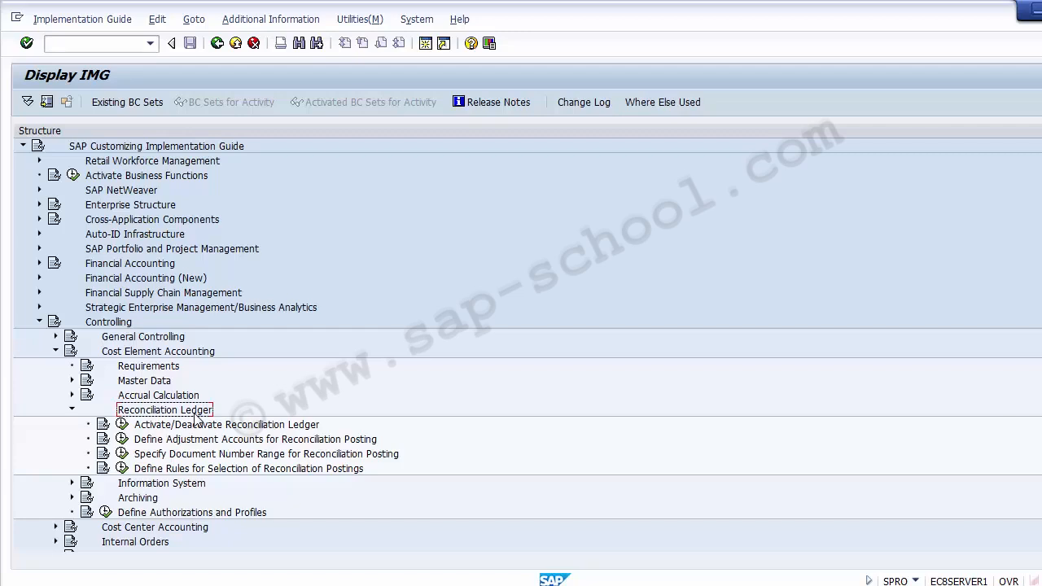
click(192, 442)
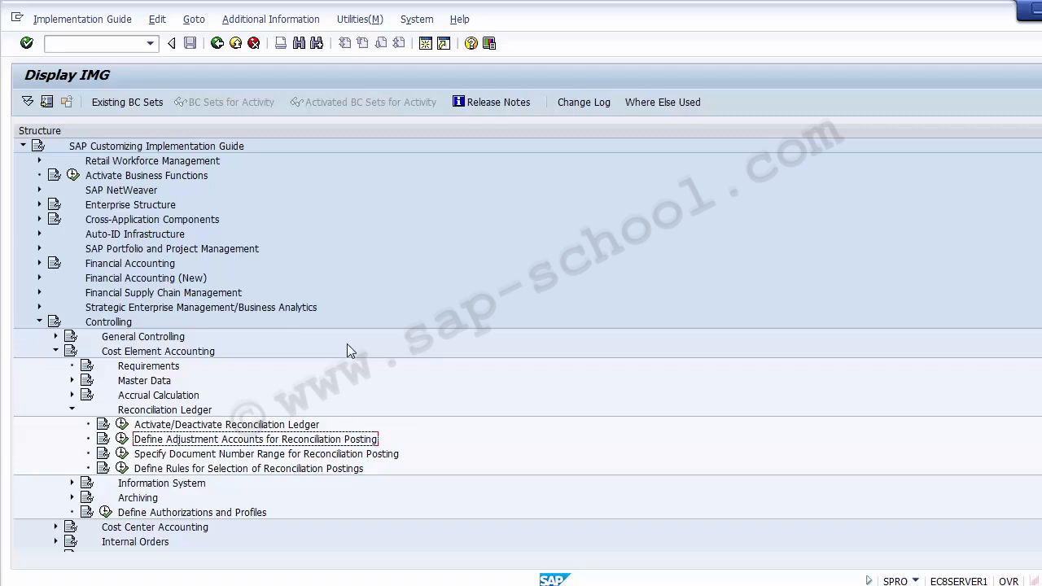
Step: Open transaction FS00 in a new session to edit G/L accounts centrally
click(115, 43)
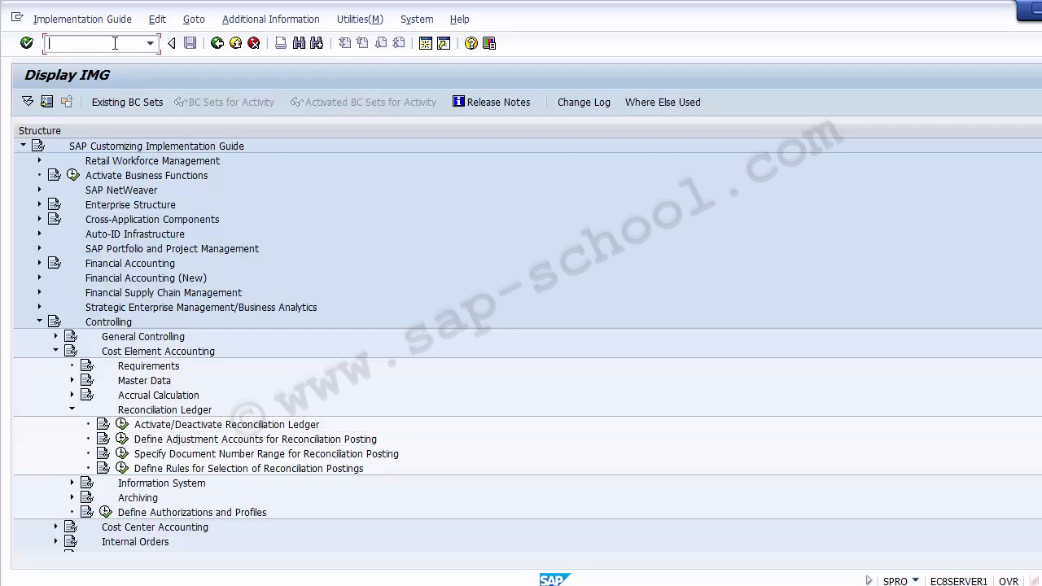
text(/oFS00)
key(Return)
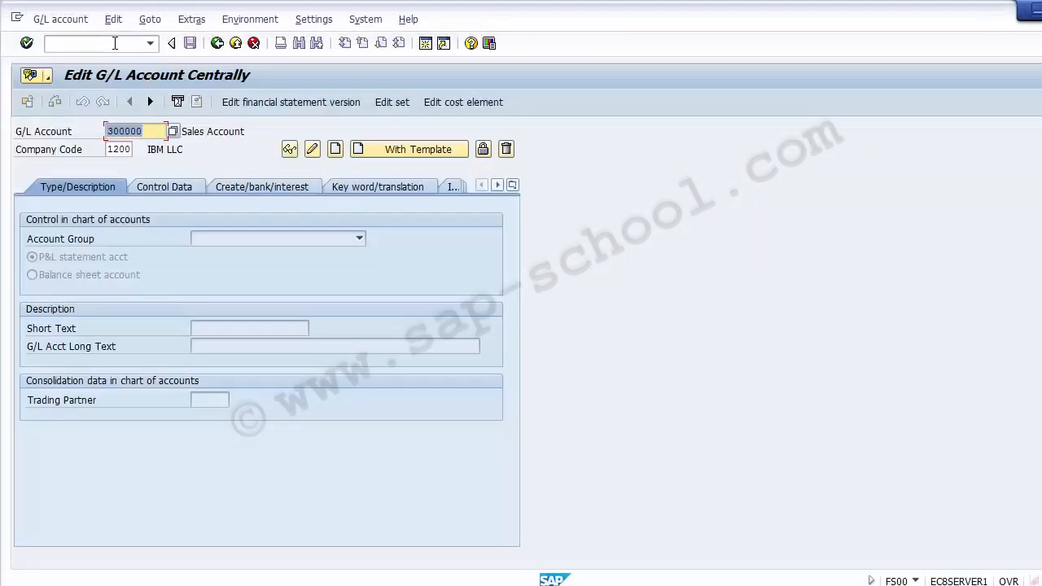
Step: Check whether G/L account 400010 is available in company code 1200, starting from the earlier entry 400009
key(BackSpace)
key(Down)
key(Down)
key(Down)
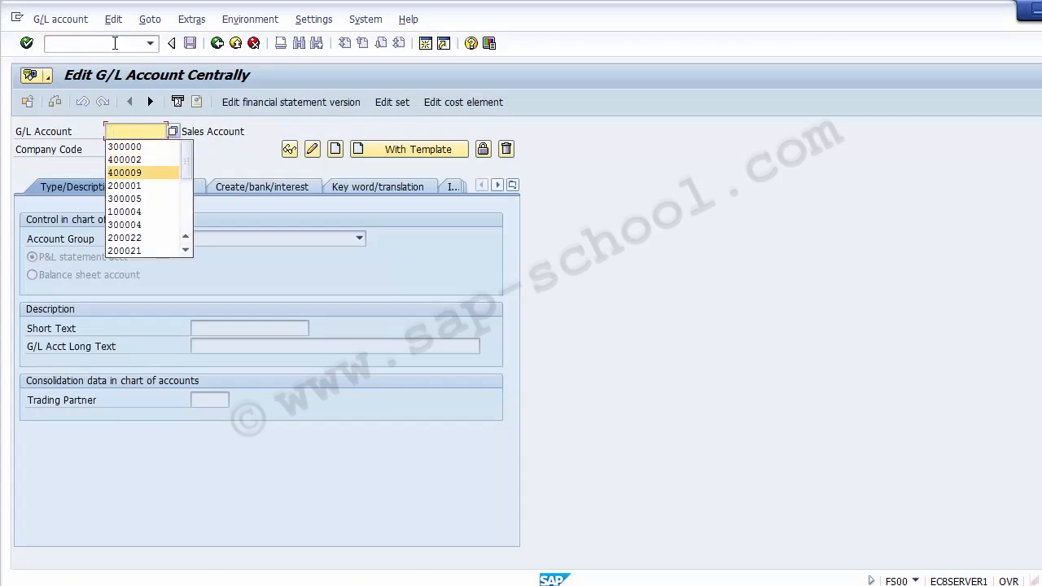
key(Return)
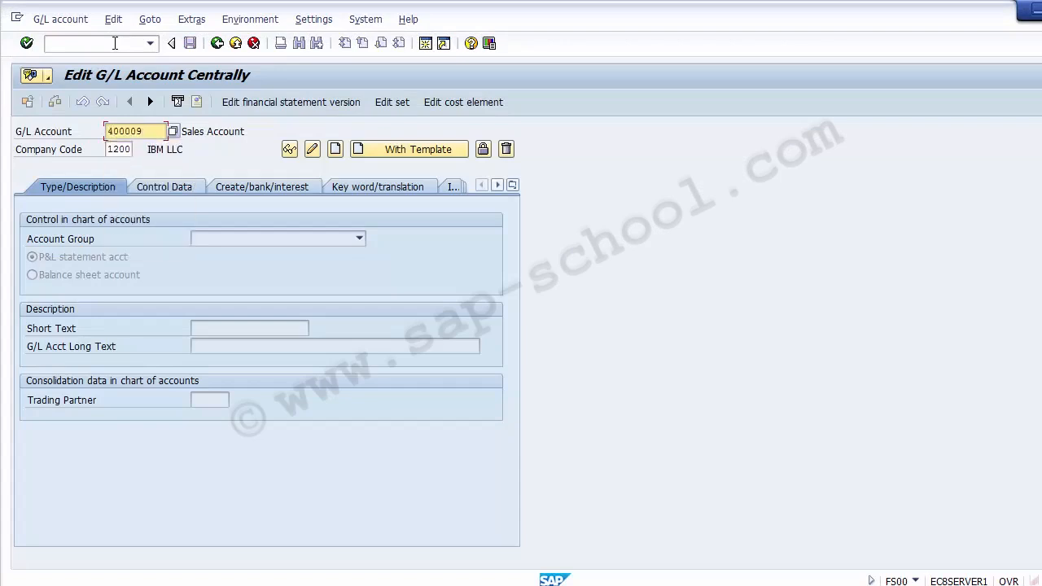
key(BackSpace)
key(BackSpace)
text(10)
key(Return)
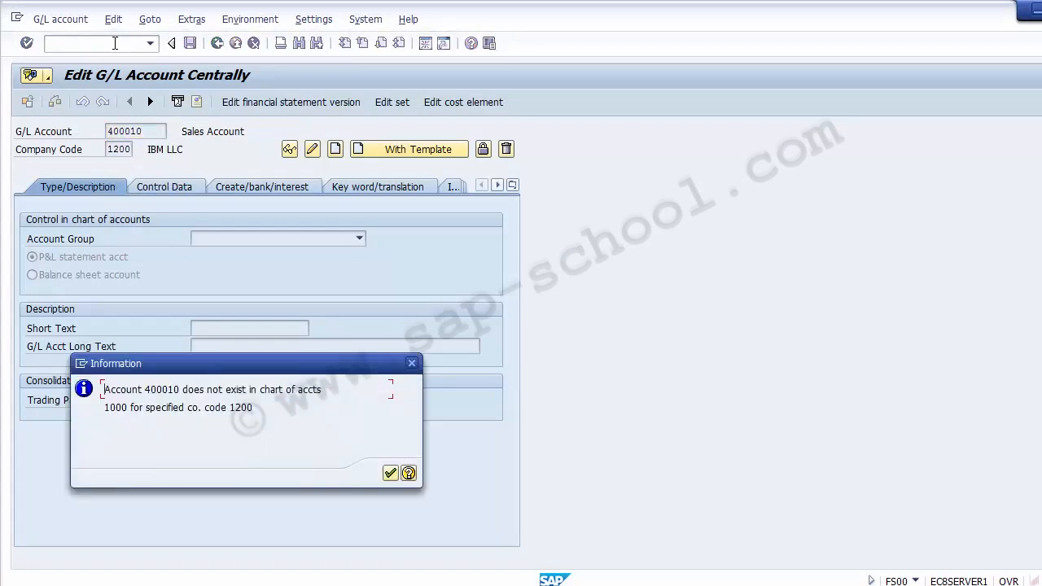
key(Return)
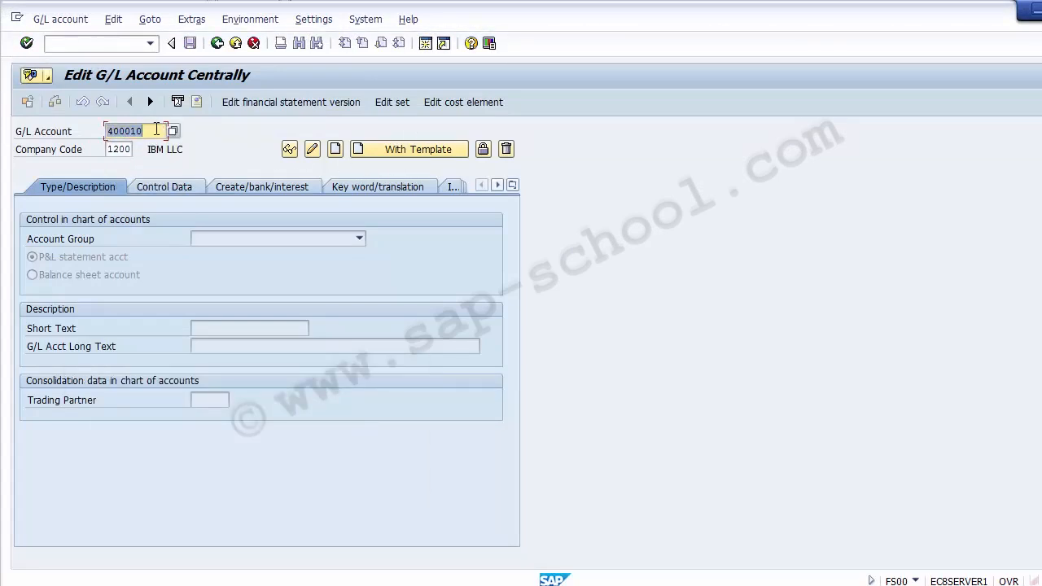
click(156, 129)
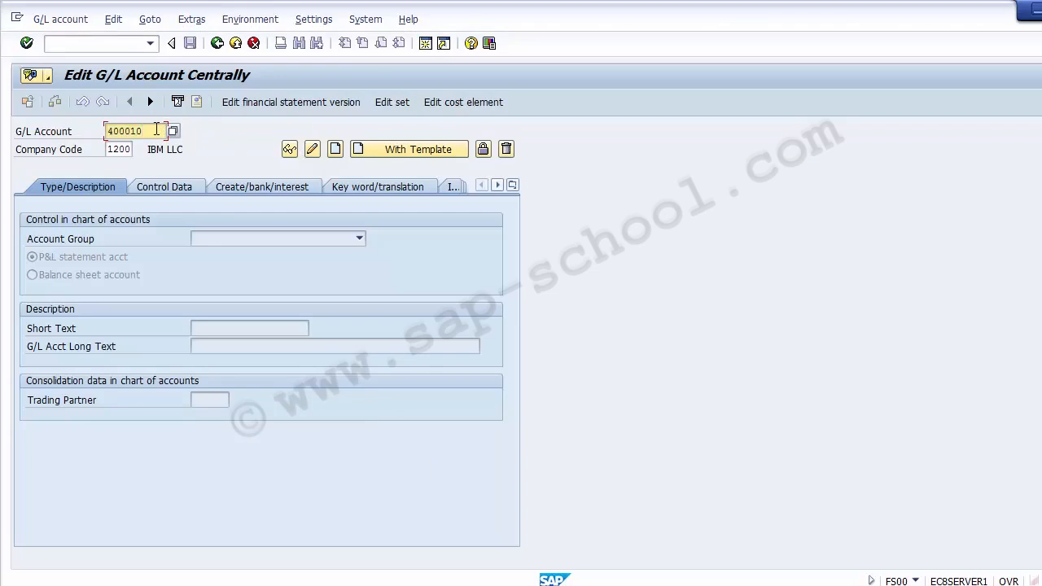
Step: Start creating G/L account 400010 as a P&L statement account in the Expenses account group
click(335, 151)
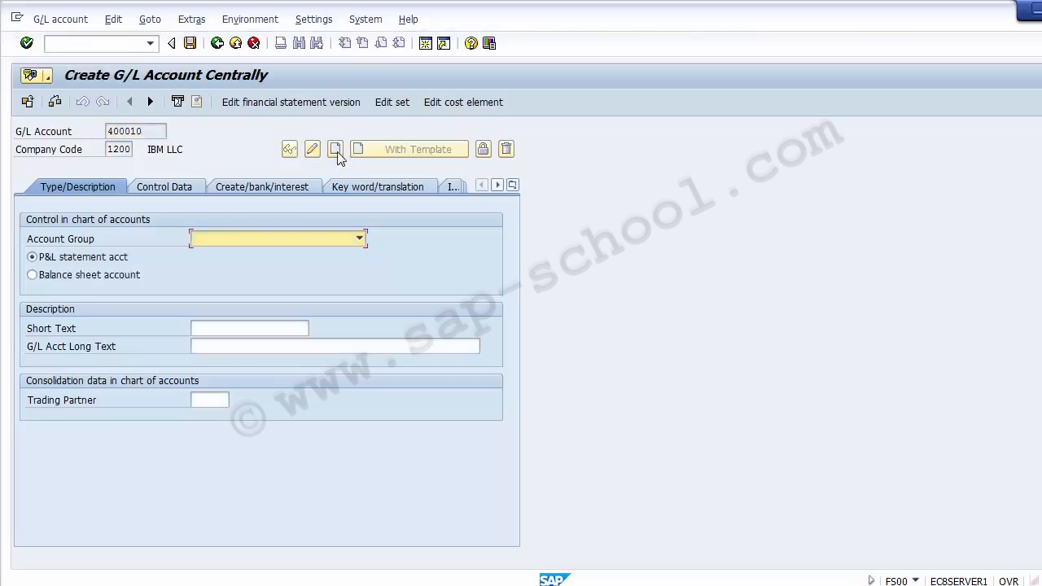
click(359, 239)
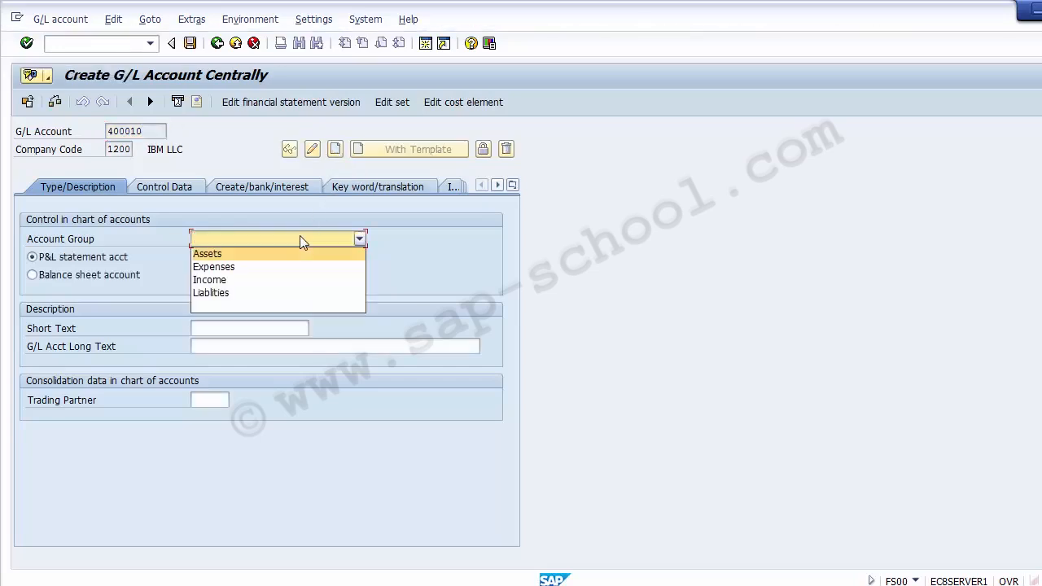
click(266, 275)
click(130, 262)
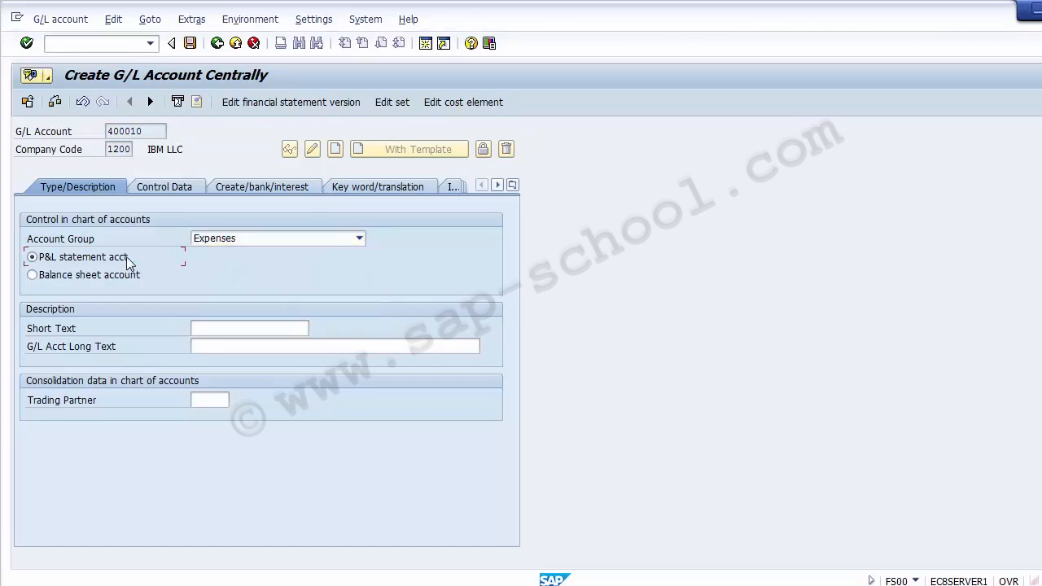
Step: Describe G/L account 400010 with long text "Reconciliation Posting FI CO" and short text "Reco Posting FI CO"
click(210, 331)
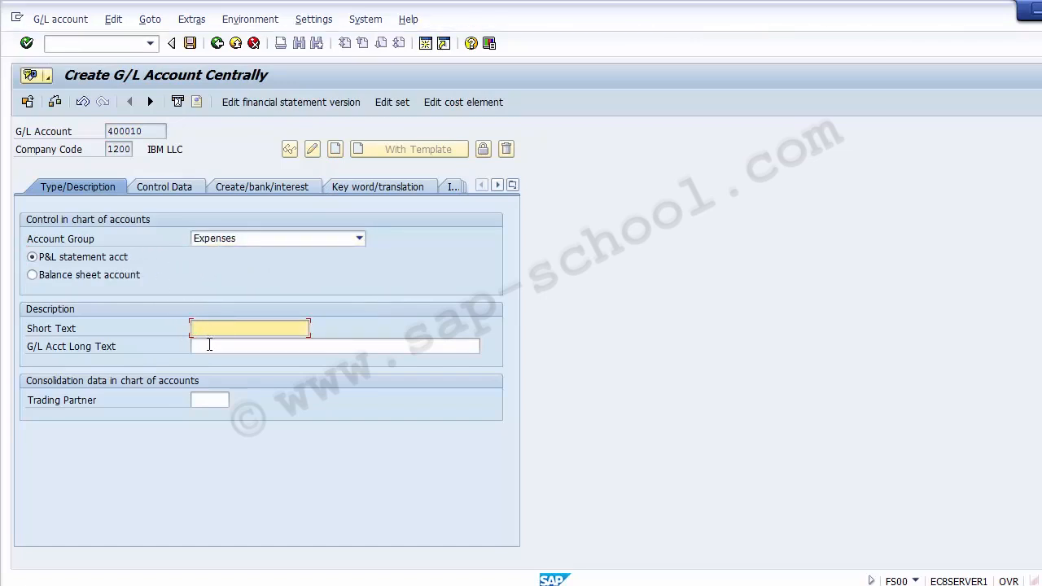
click(209, 344)
text(Re)
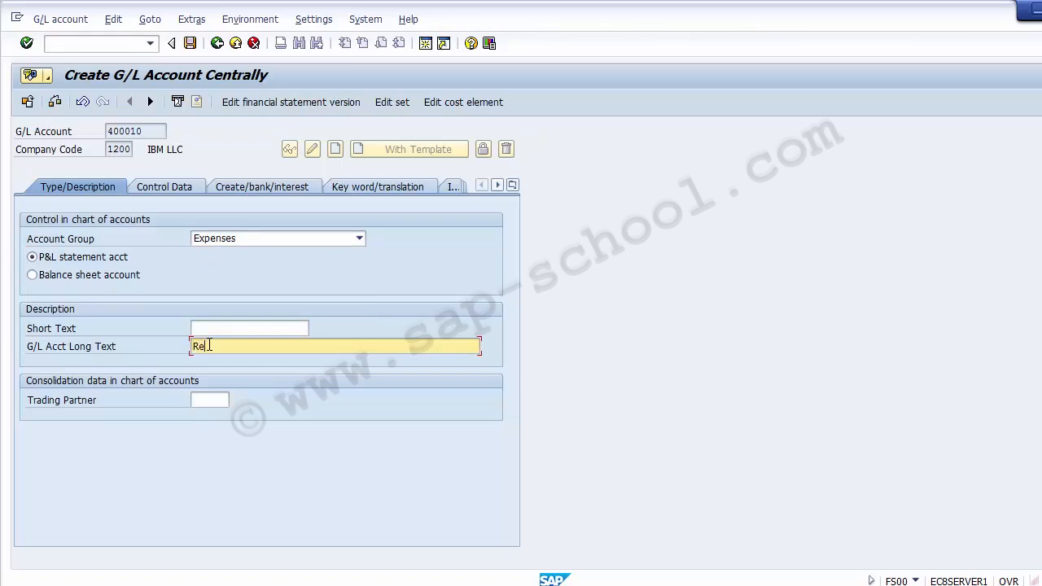
text(conciliation Posting FI CO)
key(ctrl+a)
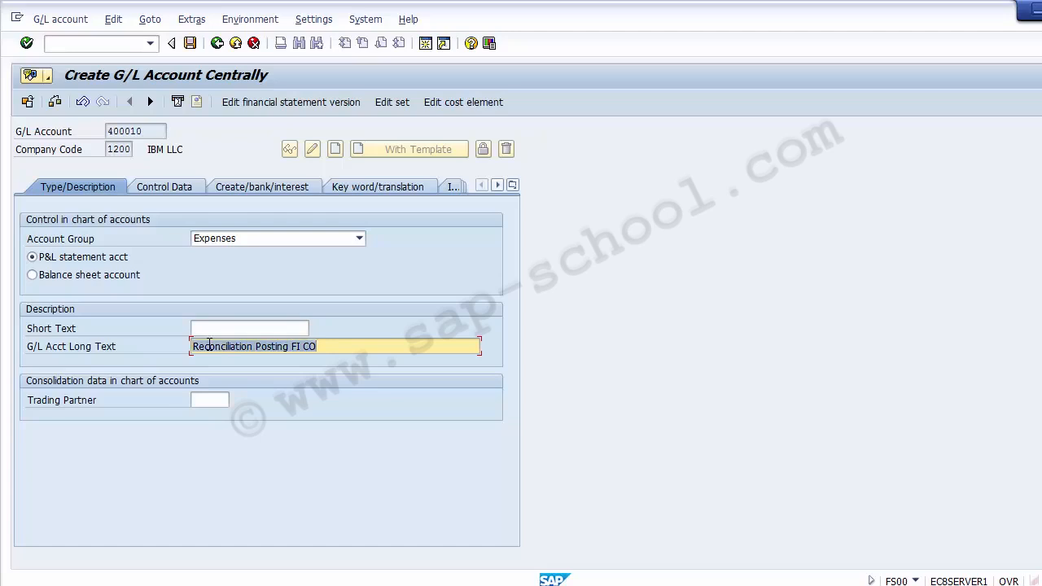
click(198, 326)
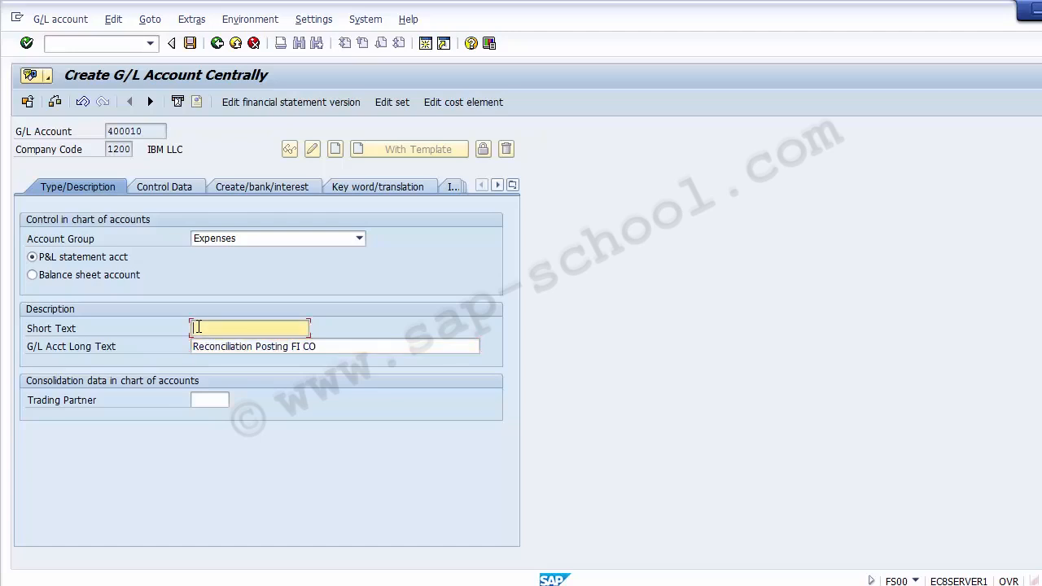
text(Reco Posting FI CO)
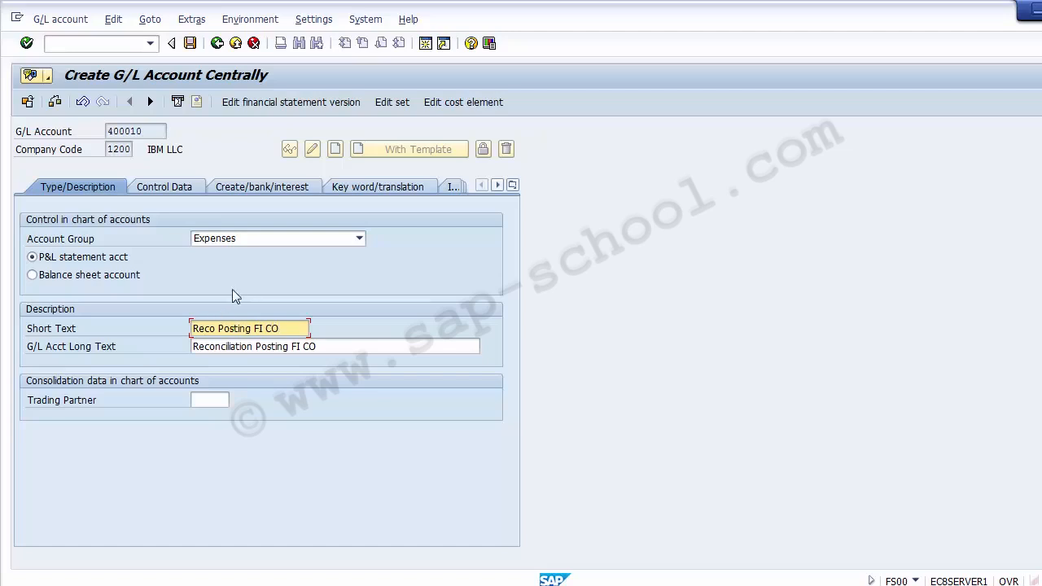
Step: Enable line item display for the account and assign field status group G011, Clearing accounts (with settlement per.)
click(164, 187)
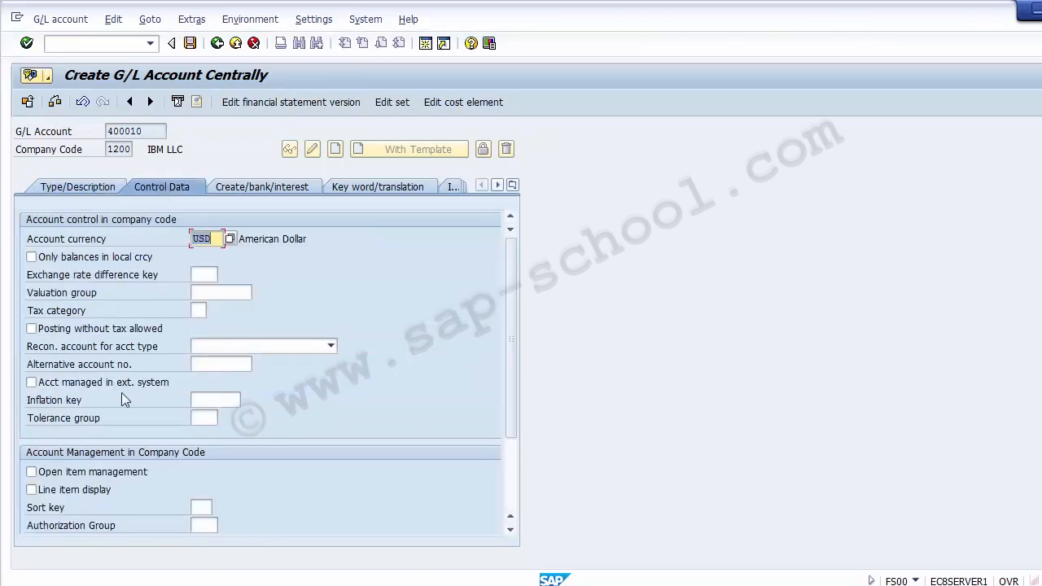
click(72, 491)
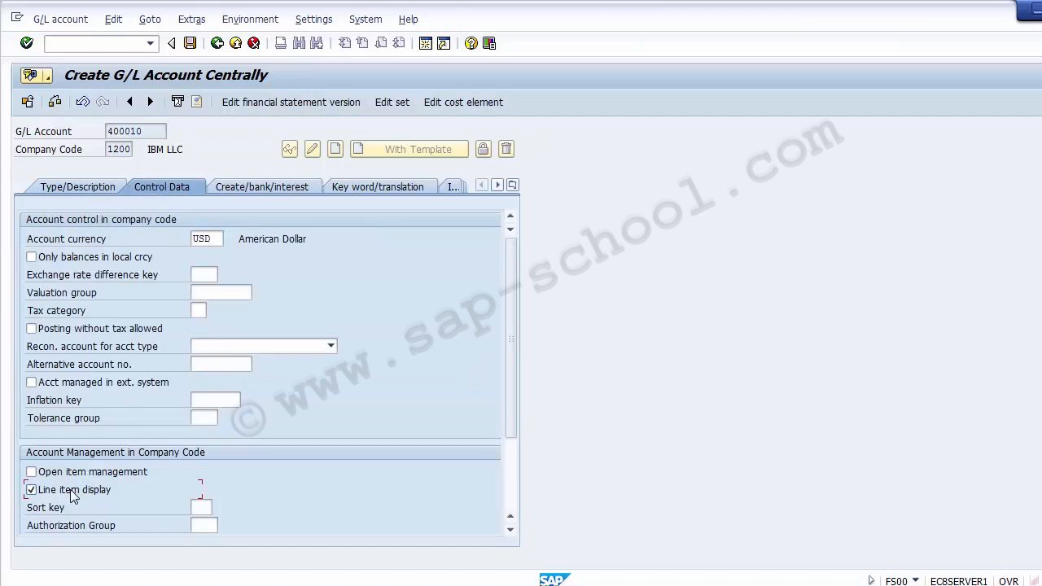
click(240, 191)
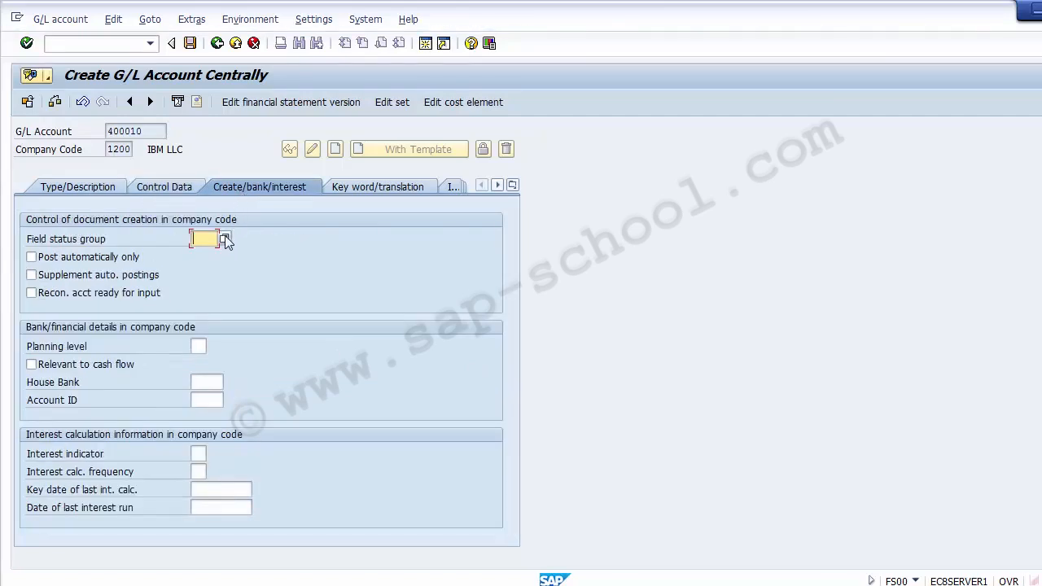
click(225, 238)
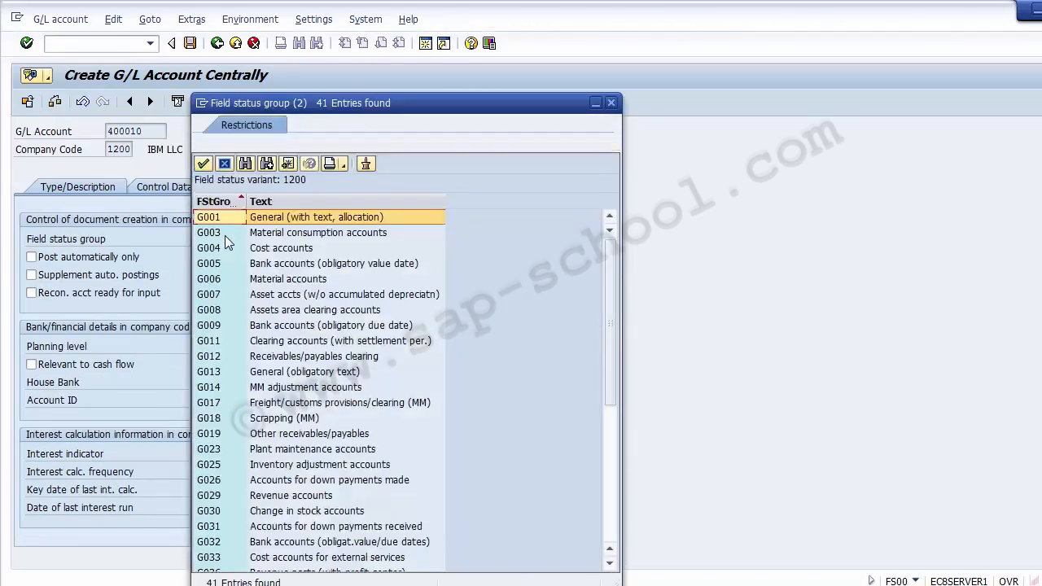
click(288, 345)
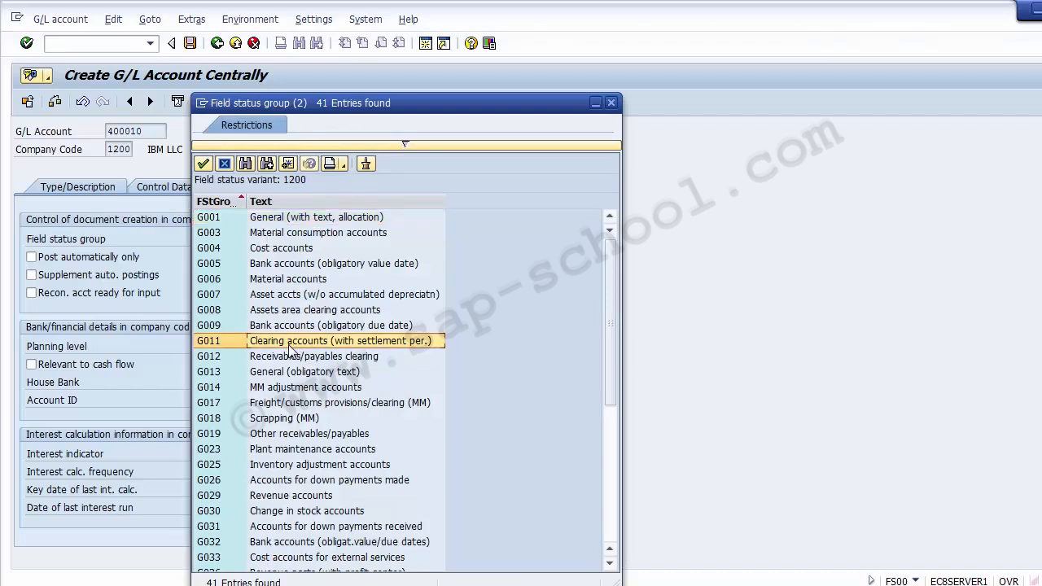
double_click(218, 342)
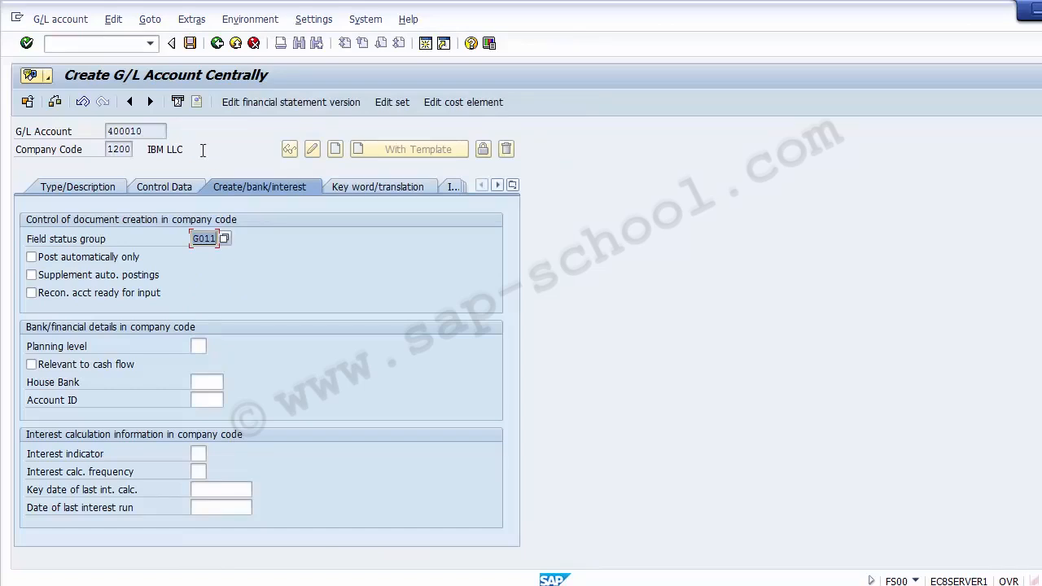
Step: Save G/L account 400010 despite the missing sort indicator and exit to SAP Easy Access
click(189, 46)
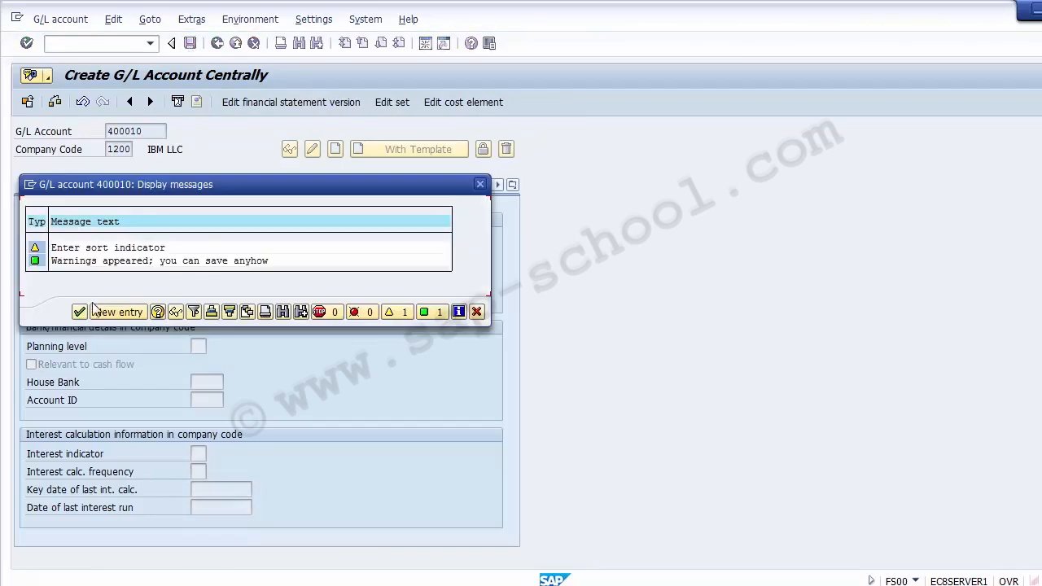
click(79, 312)
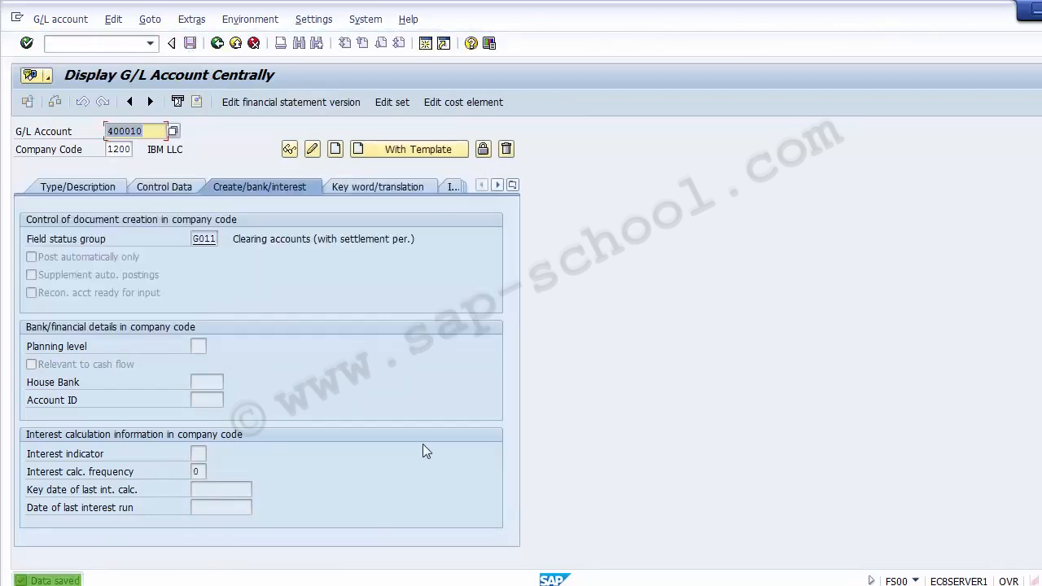
click(235, 42)
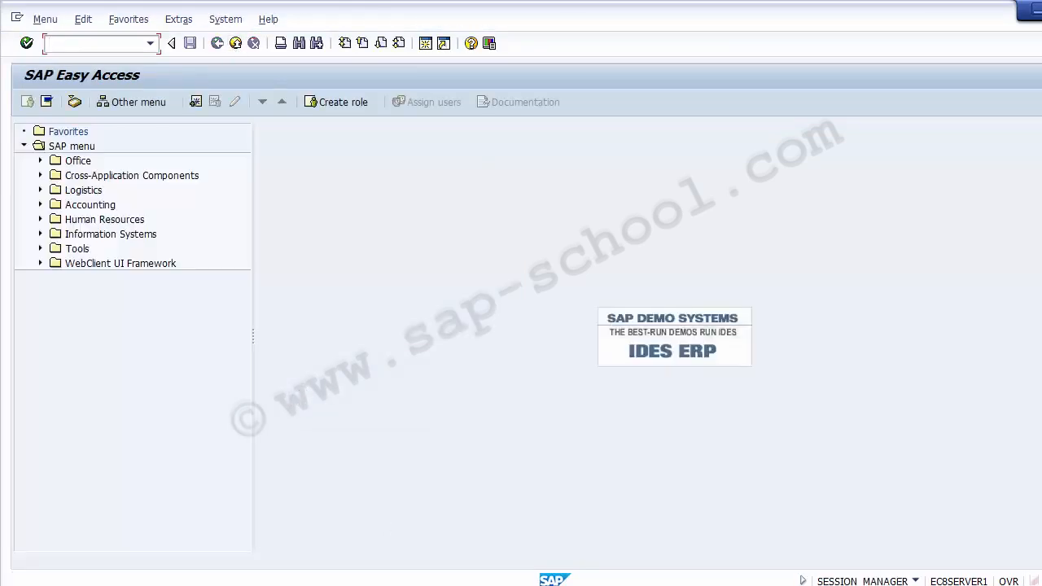
Step: Switch to the Display IMG session and open Maintain Clearing Accounts for Business Area/Functional Area for chart of accounts 1000
mouse_move(481, 579)
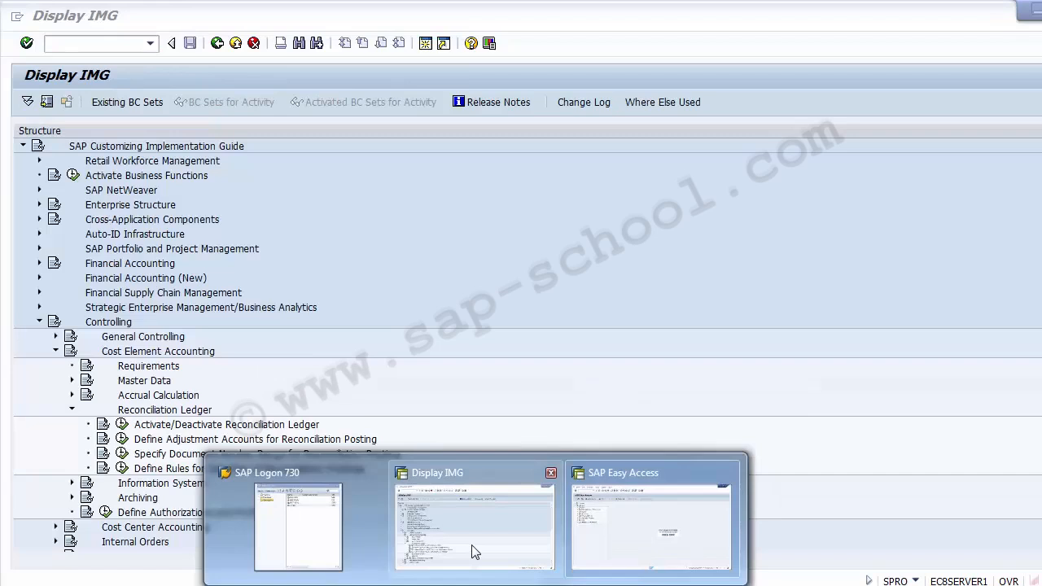
click(471, 545)
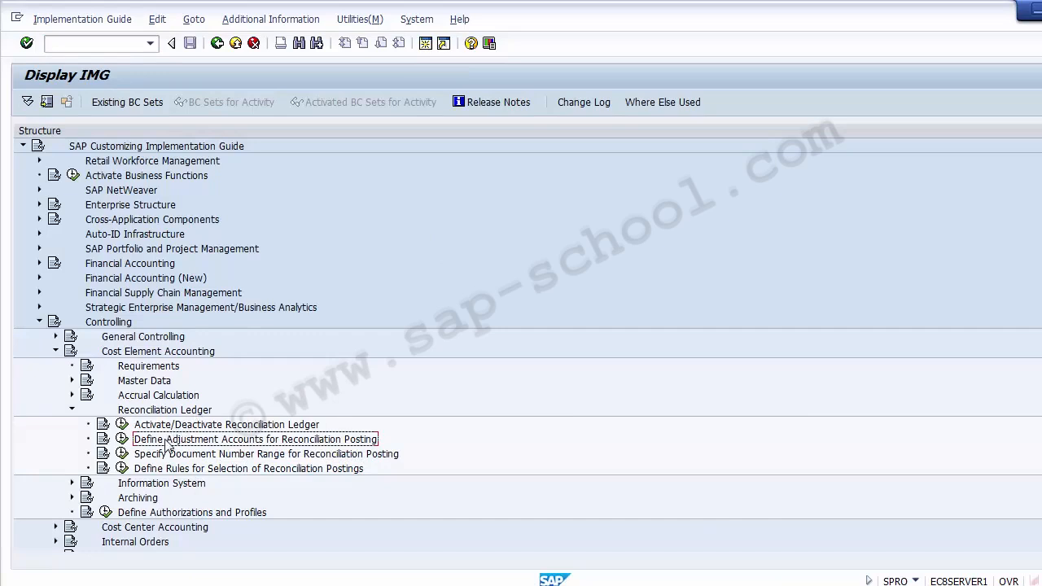
click(122, 439)
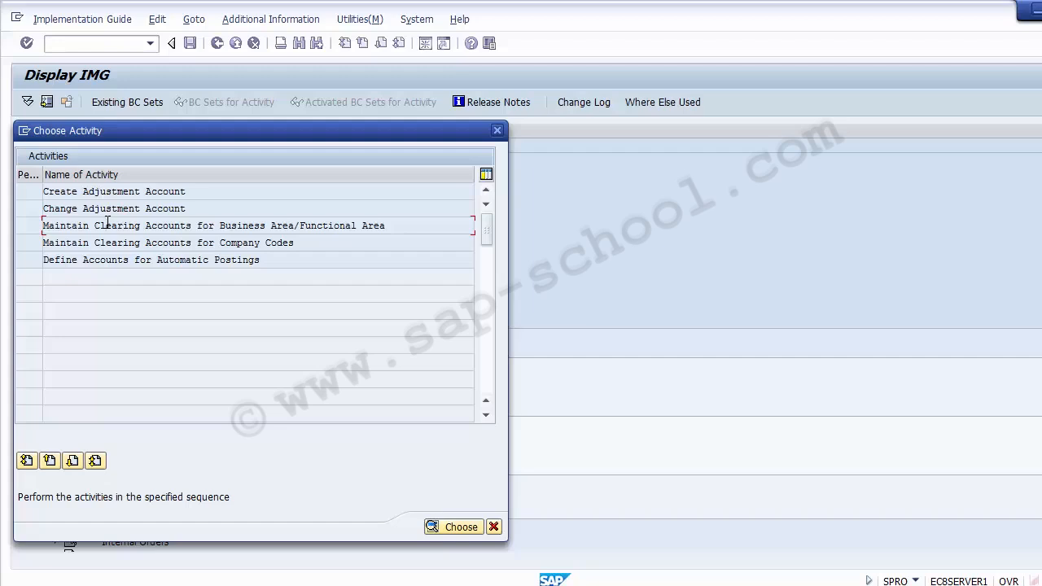
double_click(65, 228)
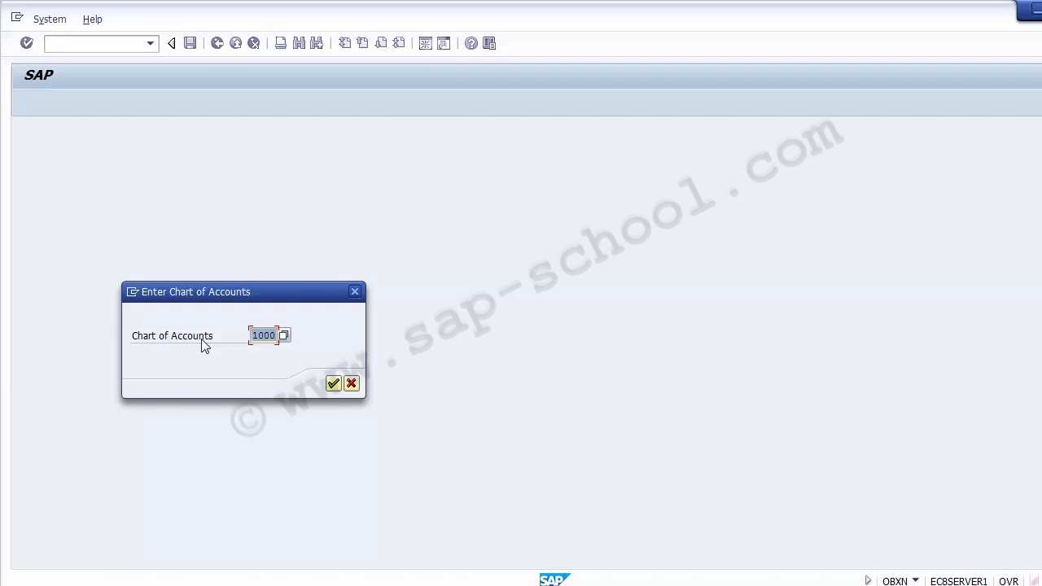
key(Return)
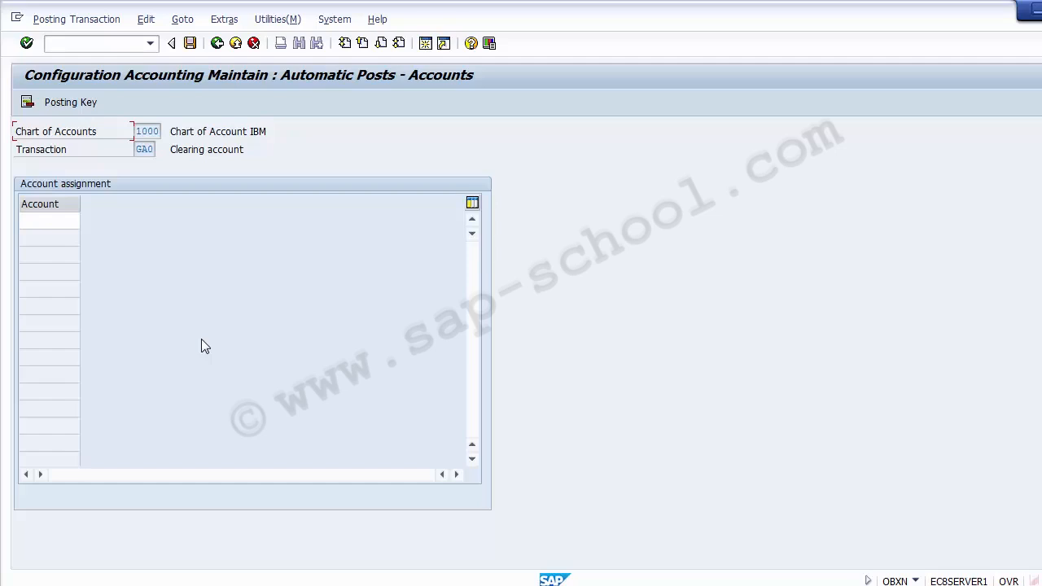
Step: Look up the G/L accounts of company code 1200 and assign 400010 as the clearing account for transaction GA0
click(61, 220)
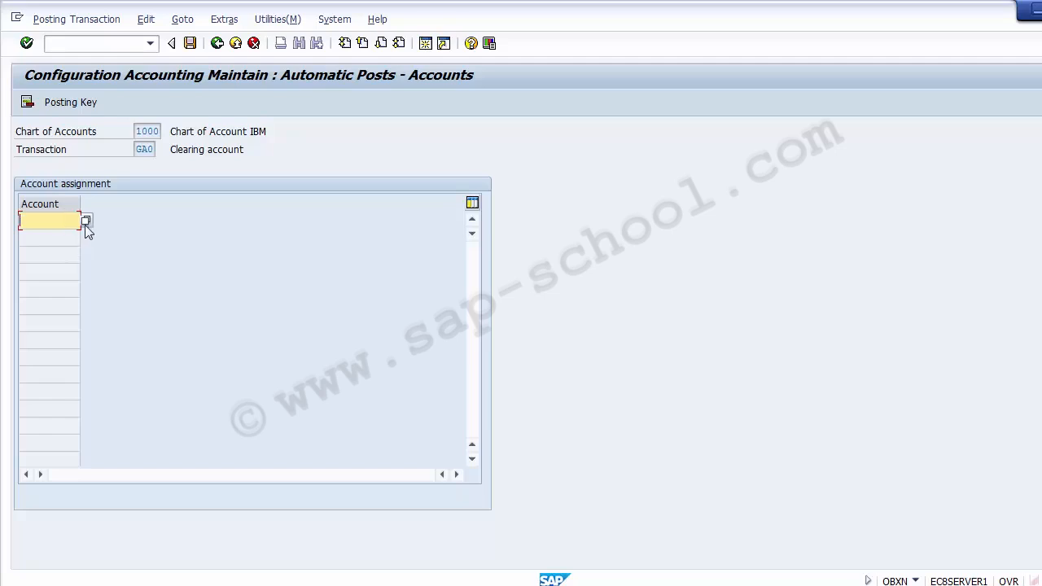
click(86, 221)
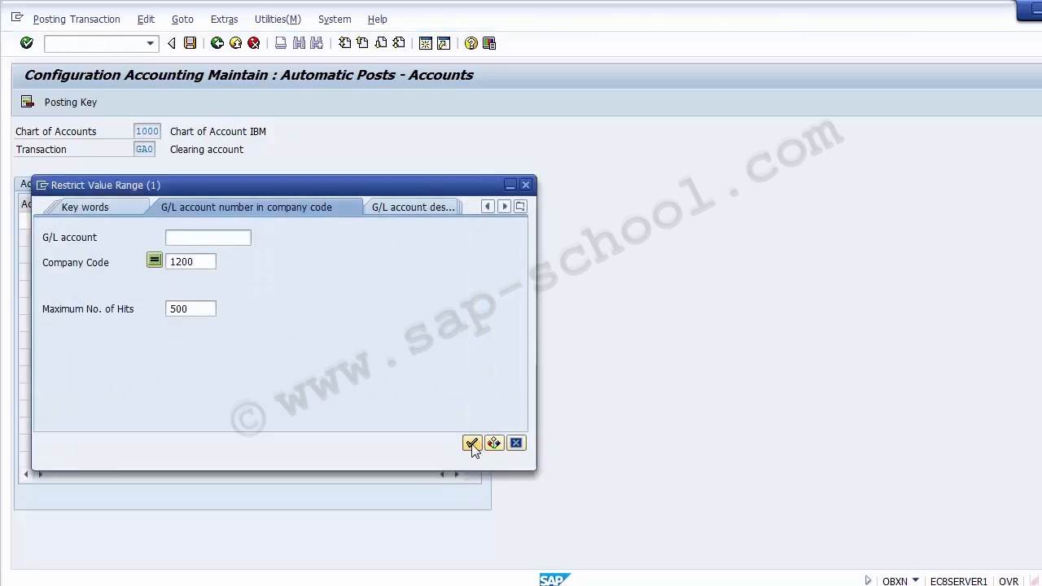
click(472, 444)
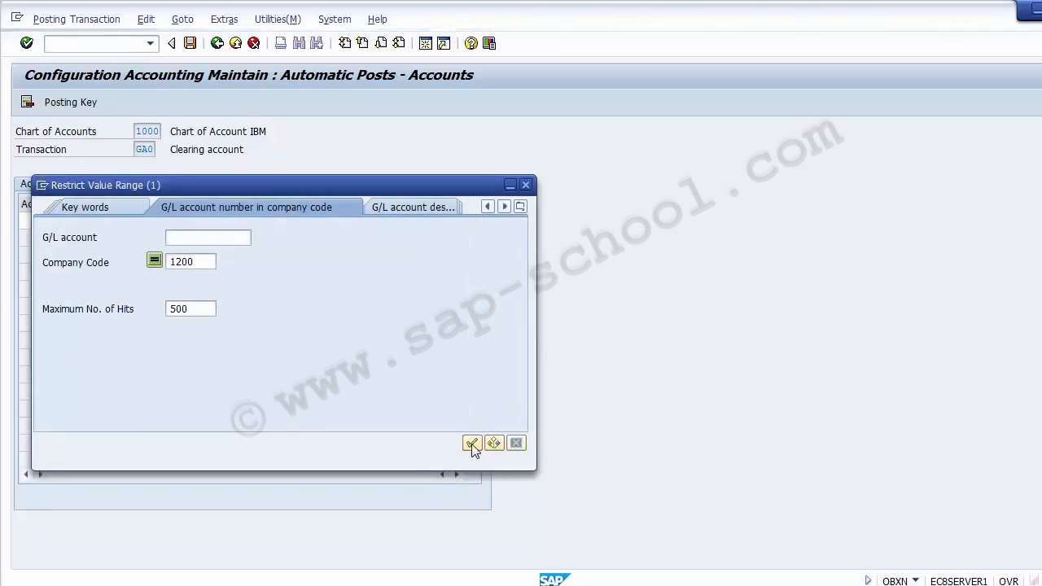
click(535, 530)
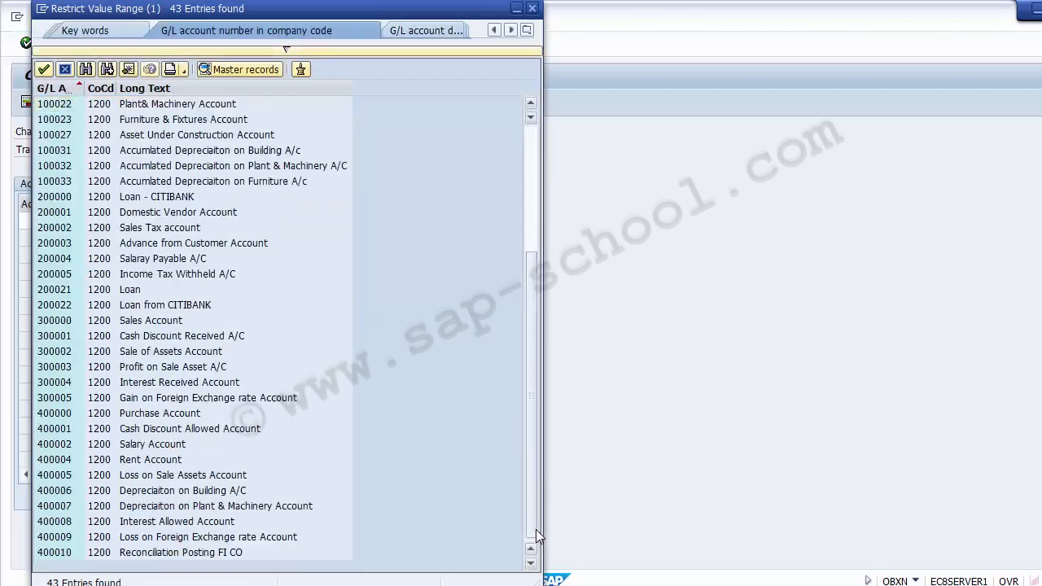
click(228, 554)
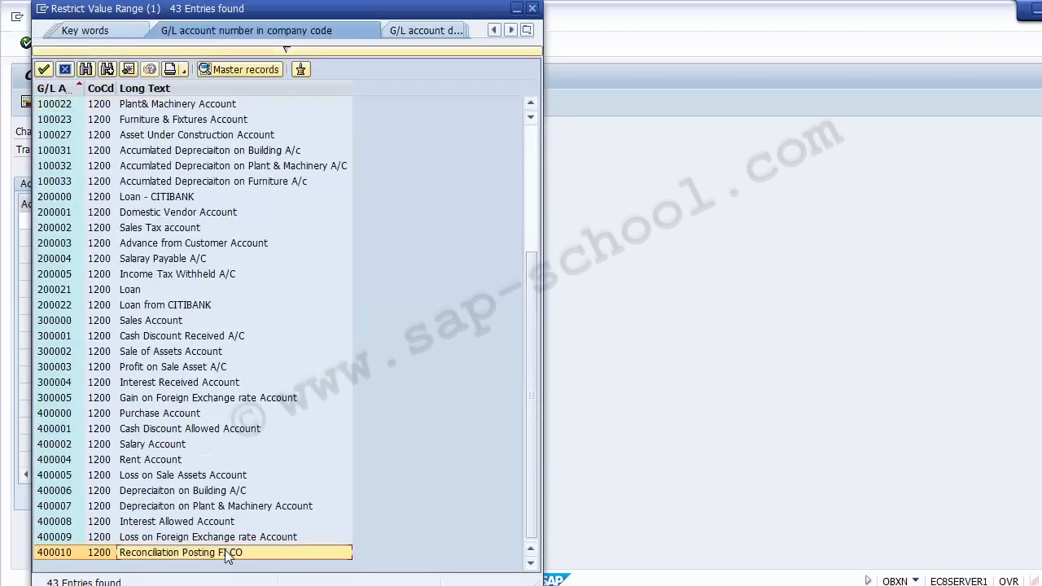
double_click(171, 554)
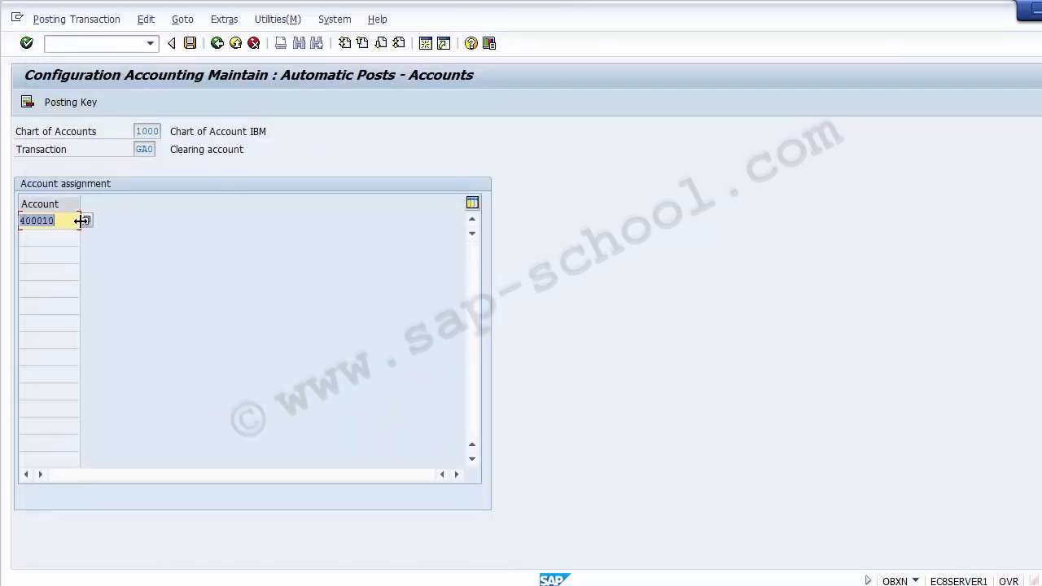
Step: Save the clearing account assignment under the FICO Configurations customizing request and return to the activity list
click(192, 47)
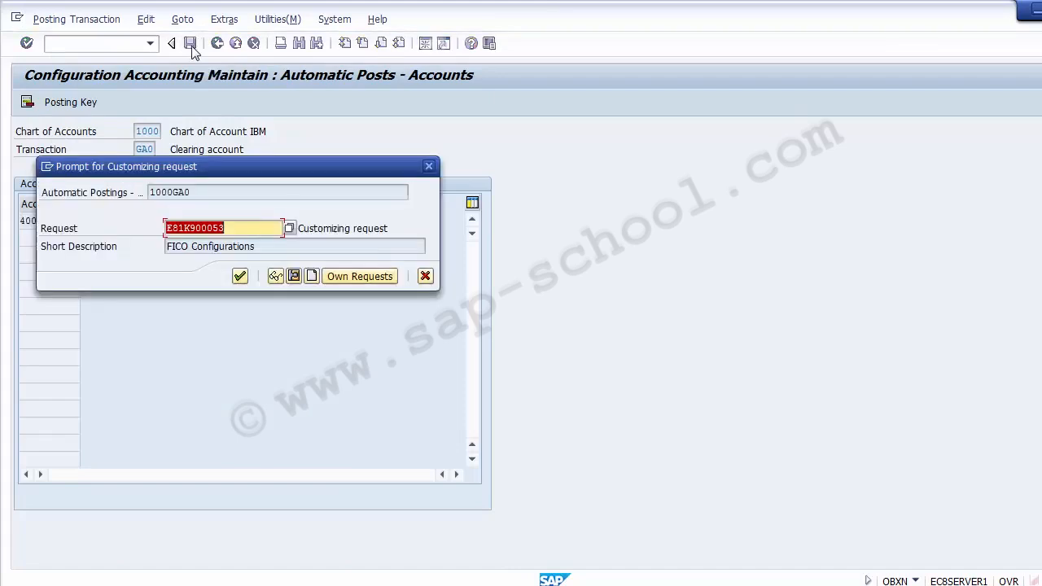
click(240, 278)
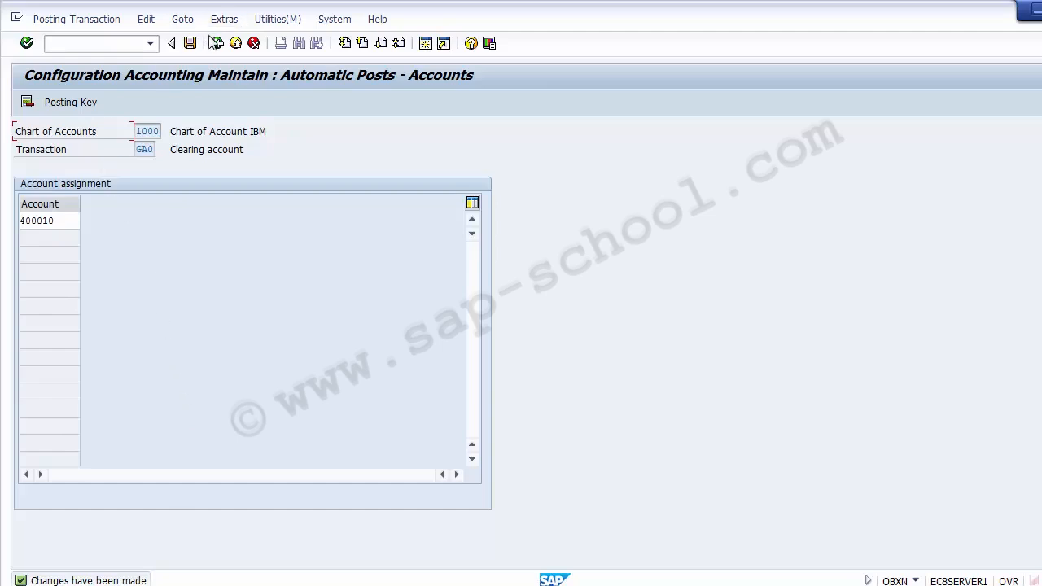
click(217, 45)
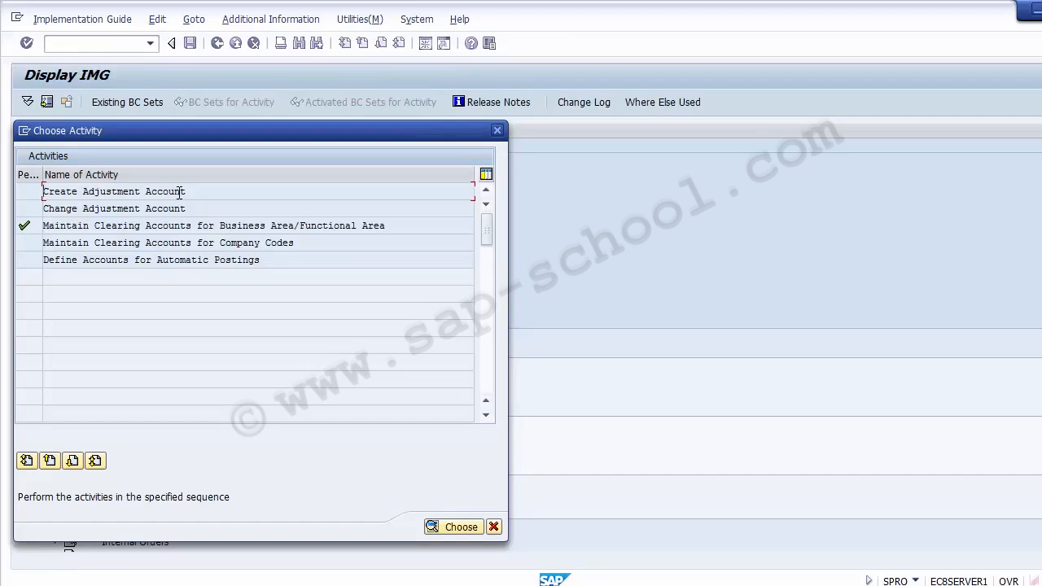
Step: Review the activities for automatic postings, company code clearing and adjustment account creation, leaving each one without changes
double_click(164, 259)
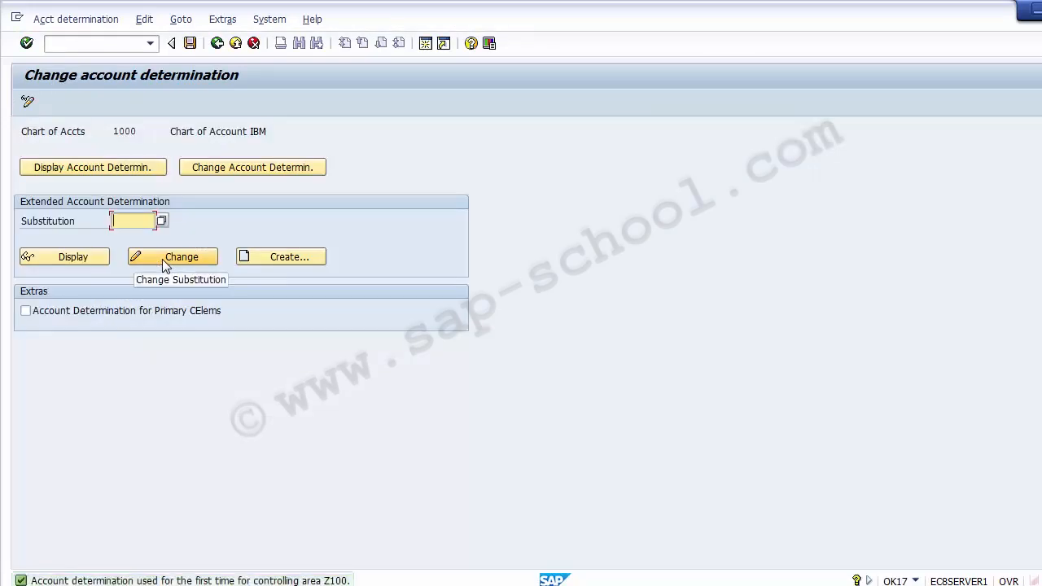
click(218, 43)
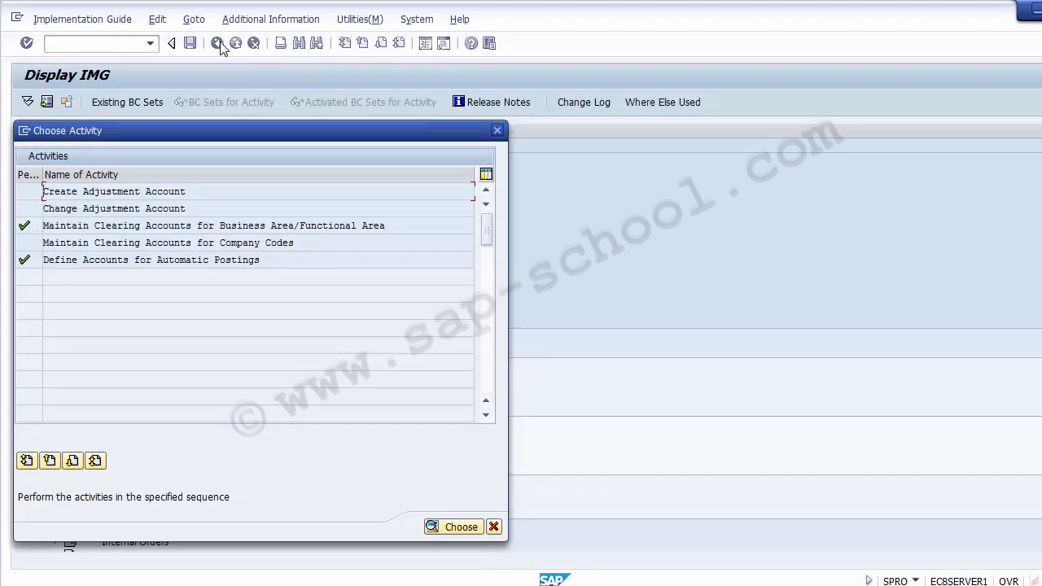
double_click(184, 243)
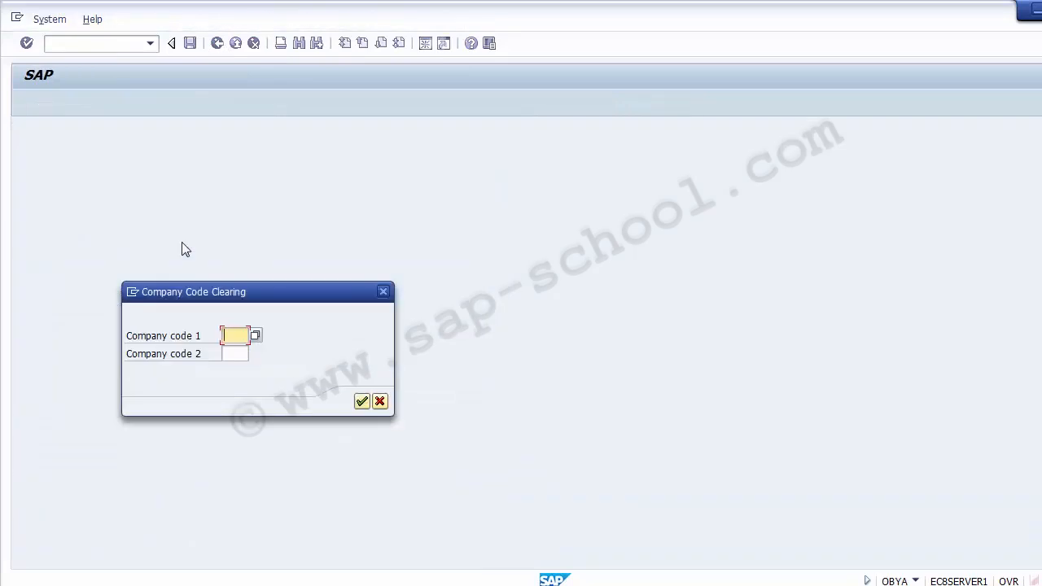
click(380, 402)
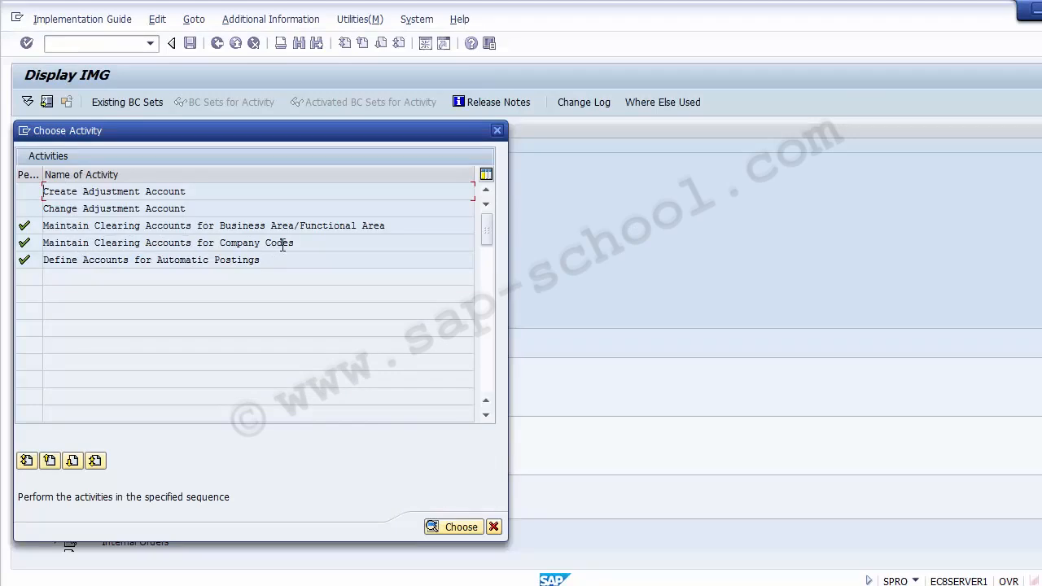
double_click(126, 194)
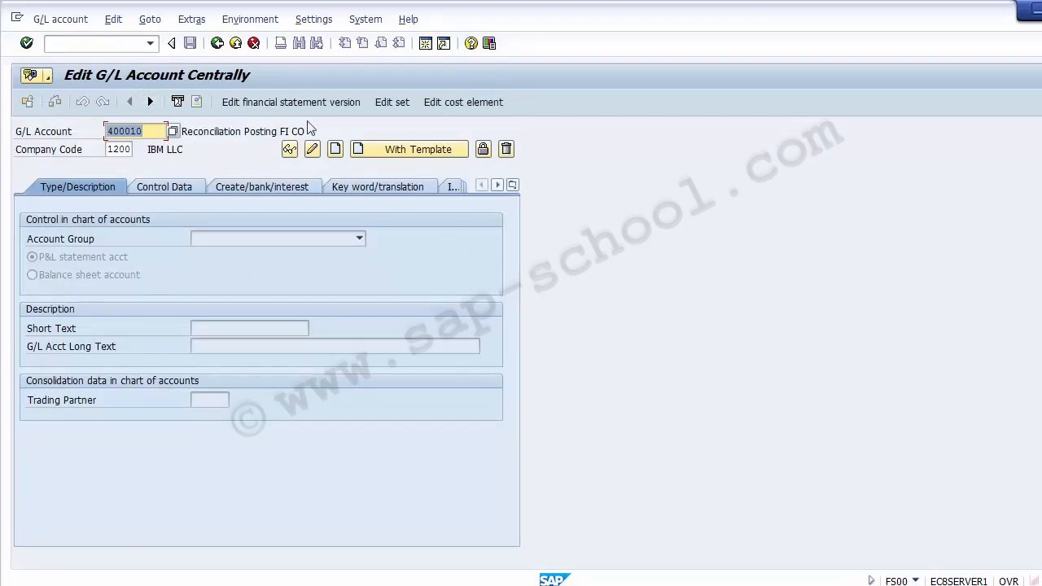
click(217, 43)
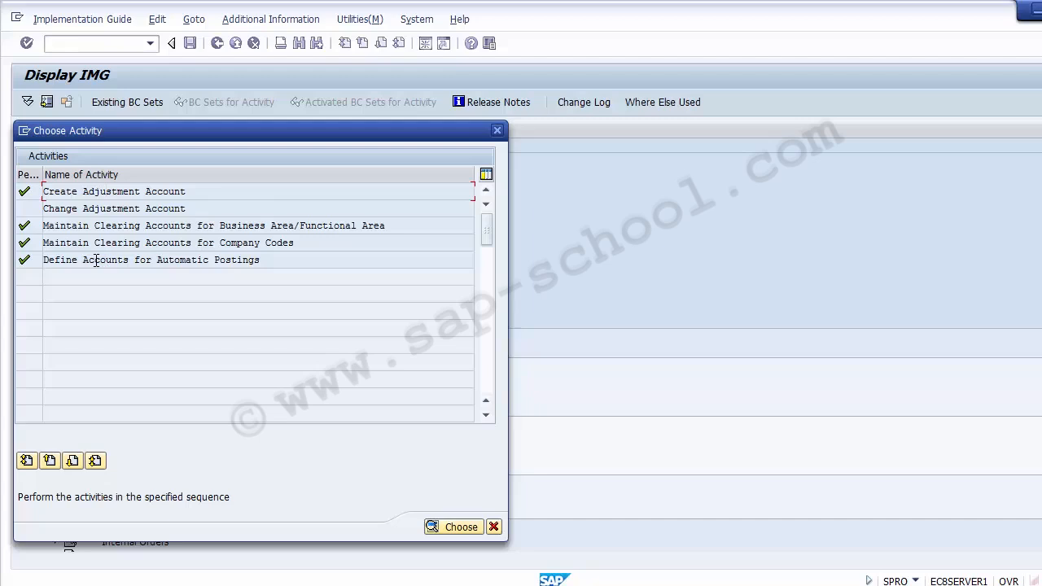
Step: In Define Accounts for Automatic Postings, base CO1 account determination on CO Transaction and save the rule under the FICO Configurations customizing request
double_click(96, 259)
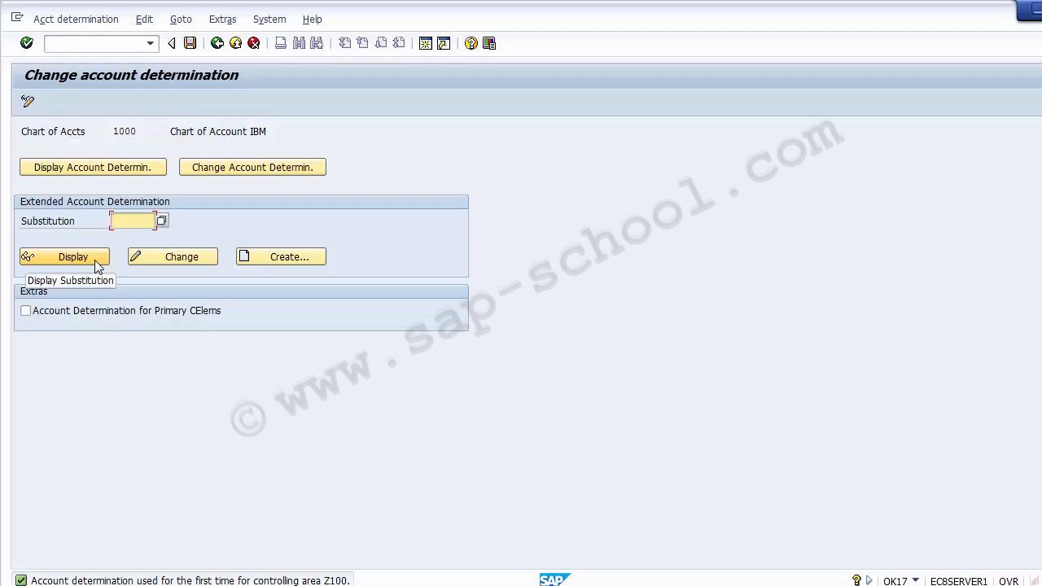
click(242, 173)
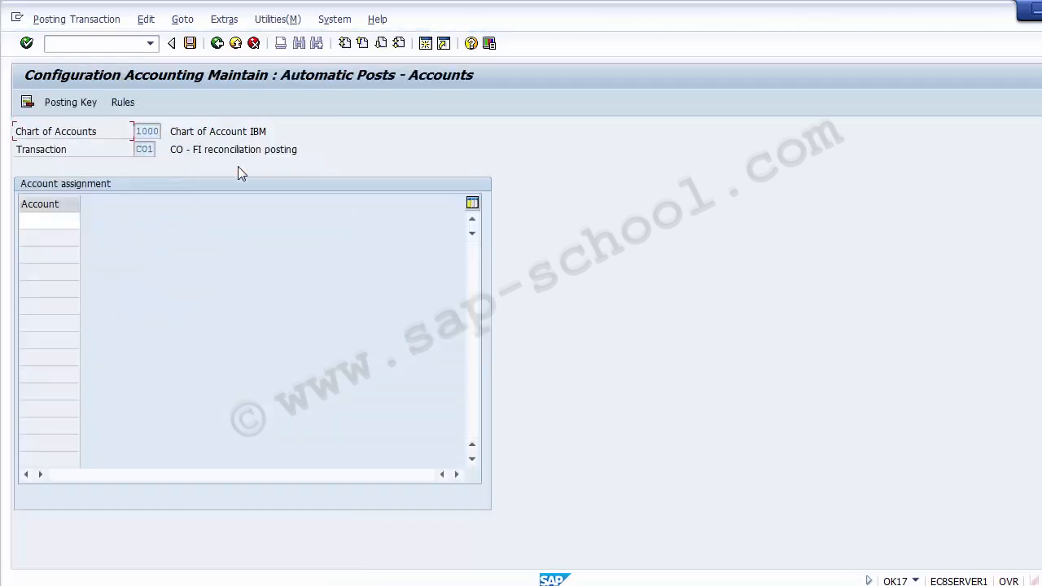
click(121, 104)
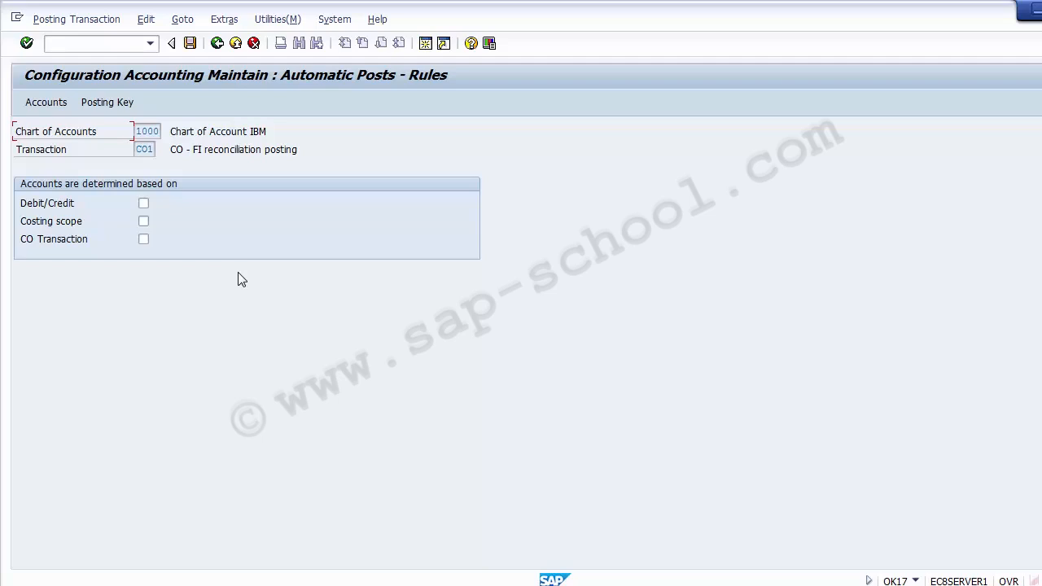
click(143, 241)
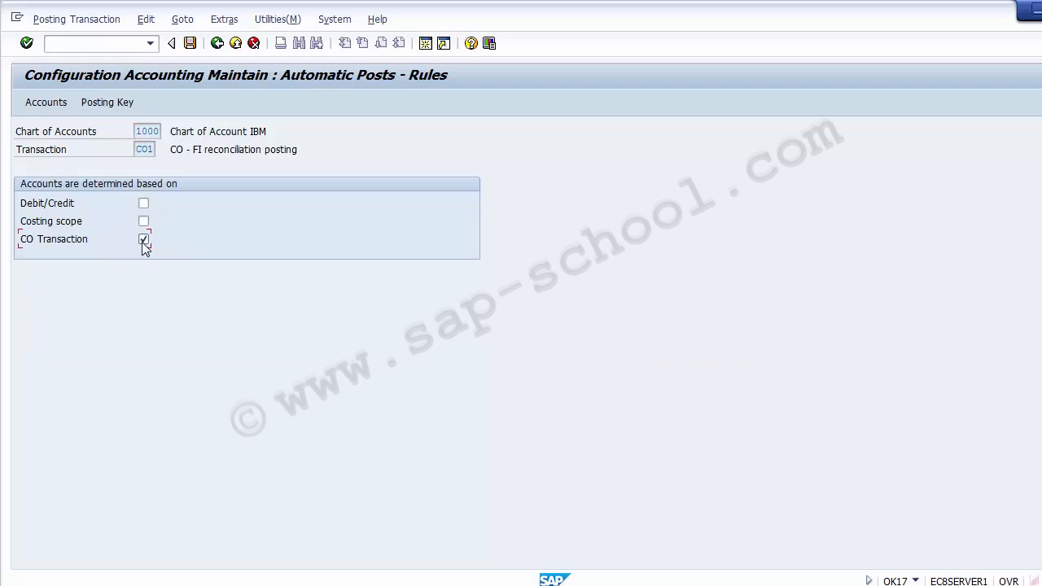
click(45, 101)
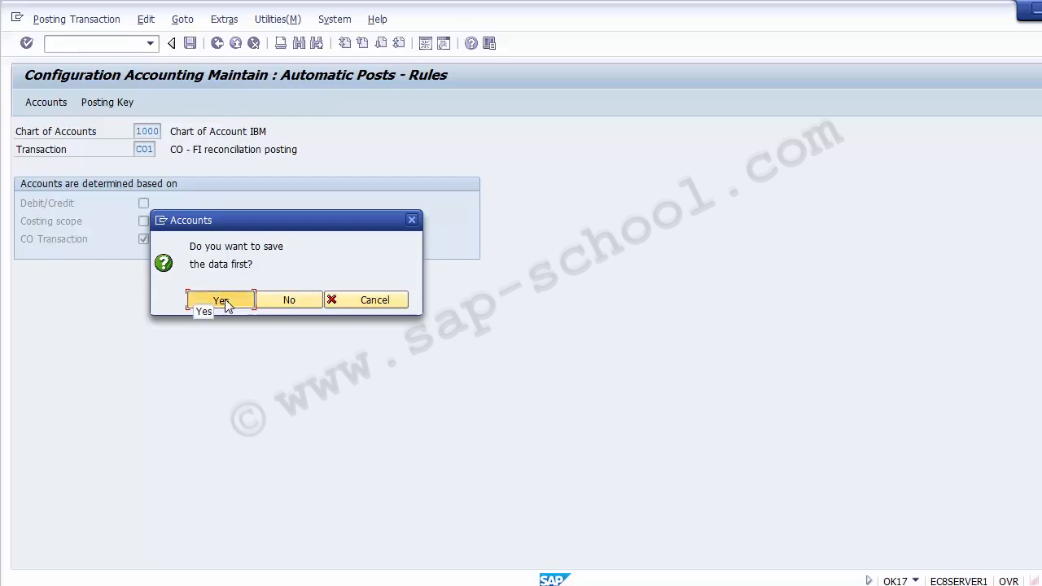
click(226, 302)
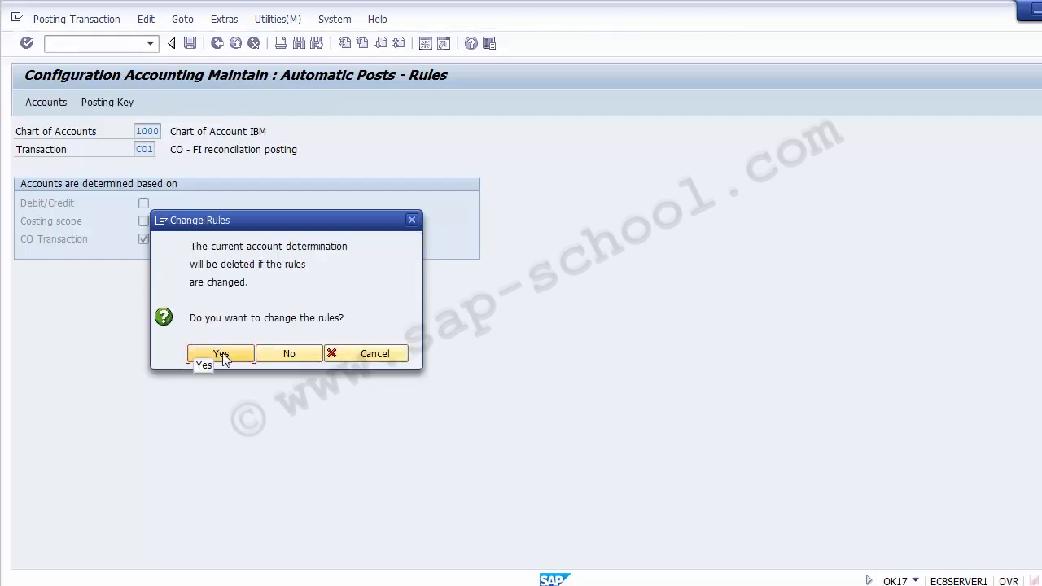
click(222, 355)
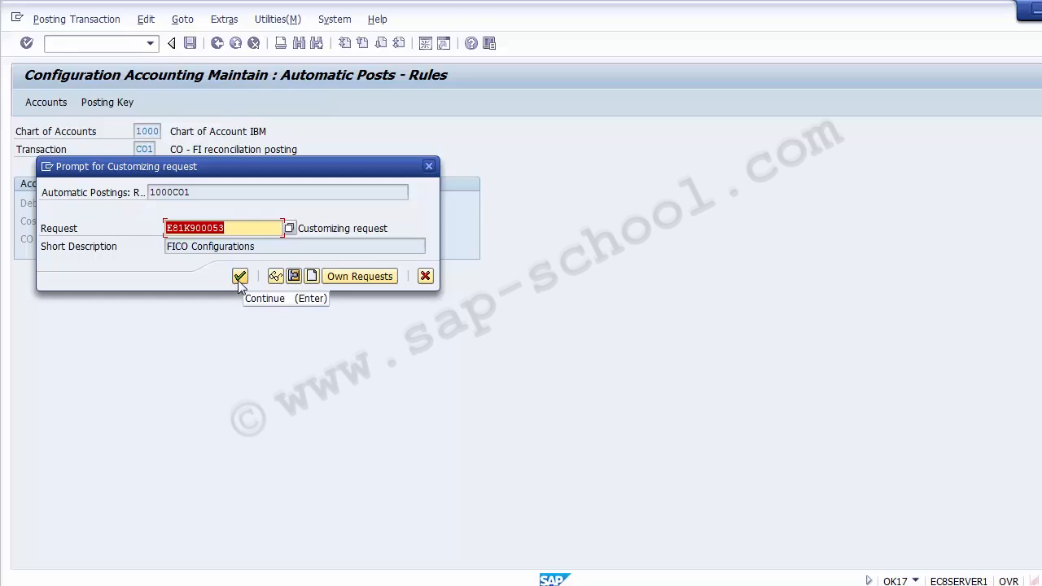
click(240, 277)
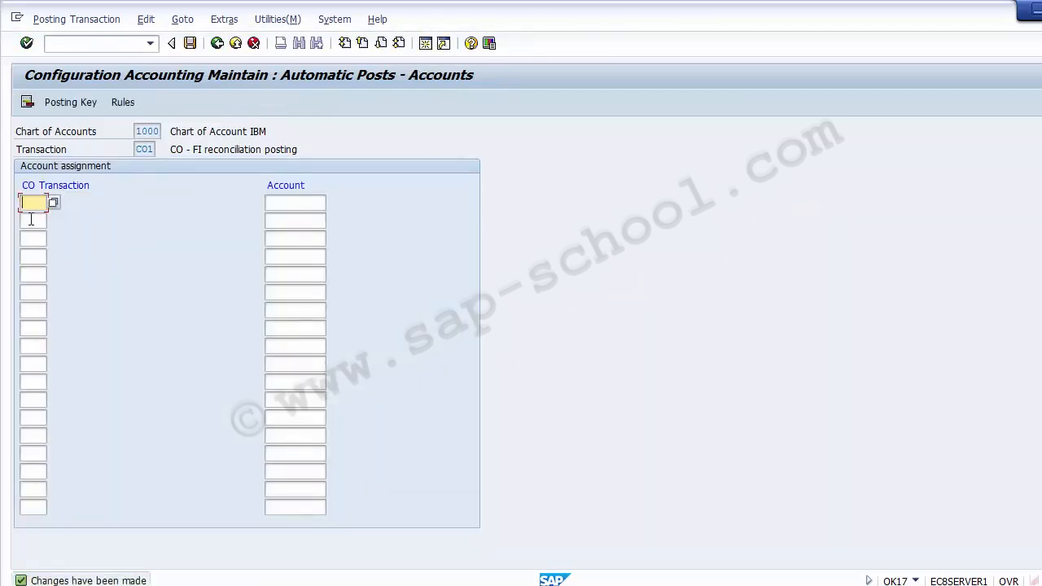
Step: Enter 400010 as the account in the first row of the CO1 account assignment
click(34, 291)
click(302, 227)
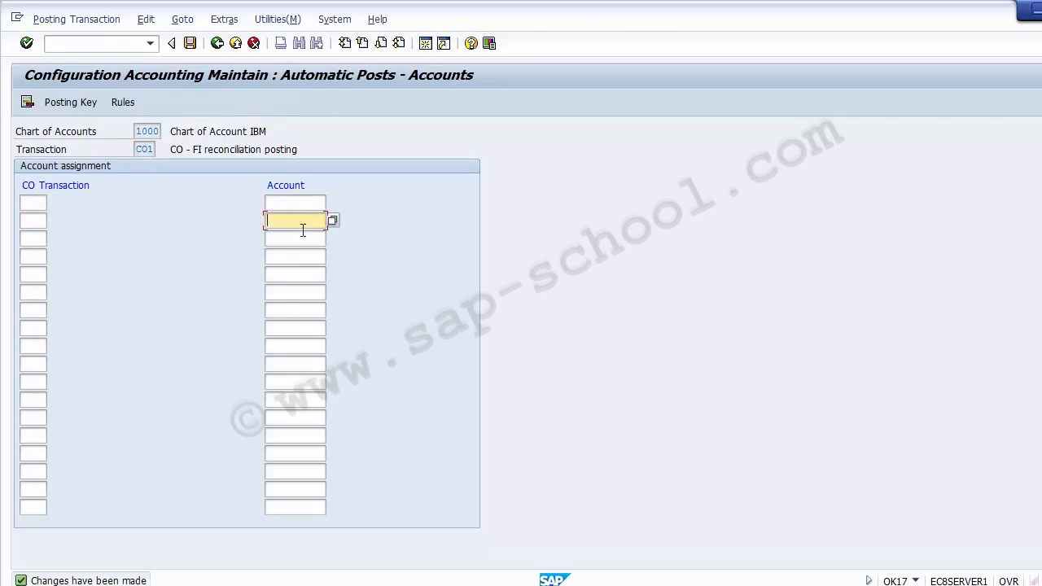
click(303, 257)
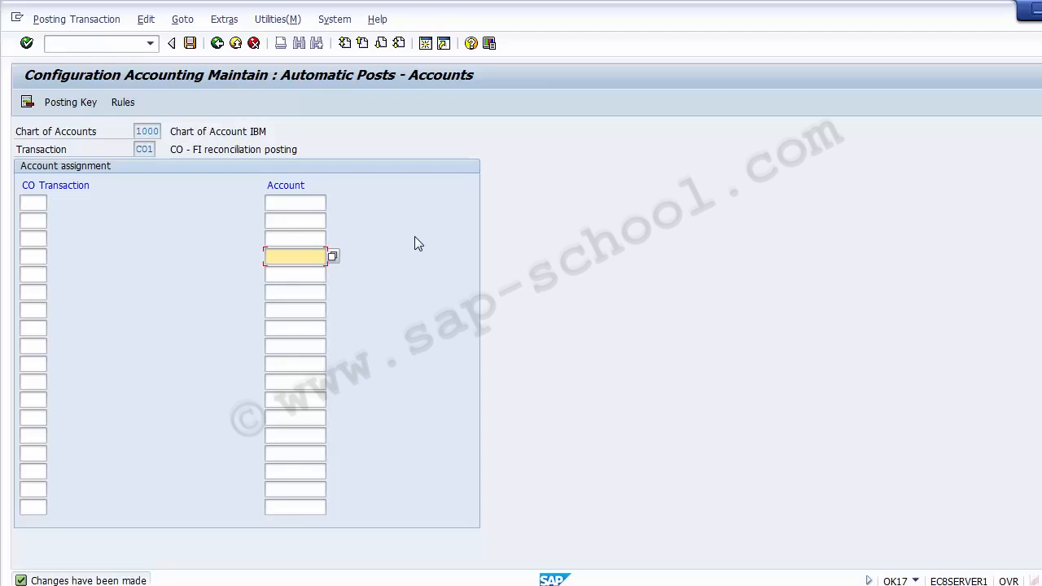
click(316, 205)
text(4)
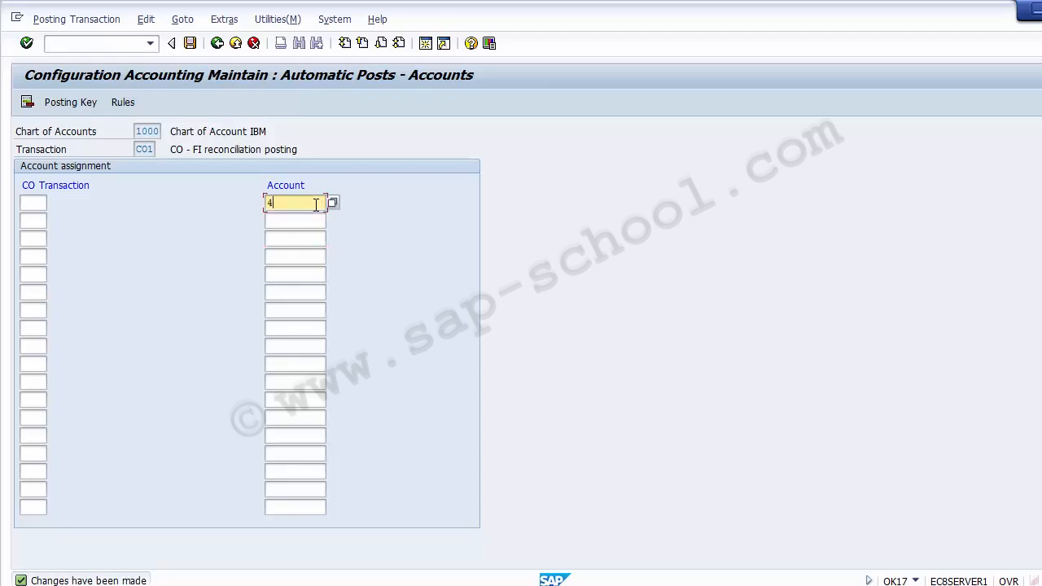
text(00010)
Step: Look up the business transactions and assign KAZI, actual cost center accrual, as the CO transaction for account 400010
click(32, 204)
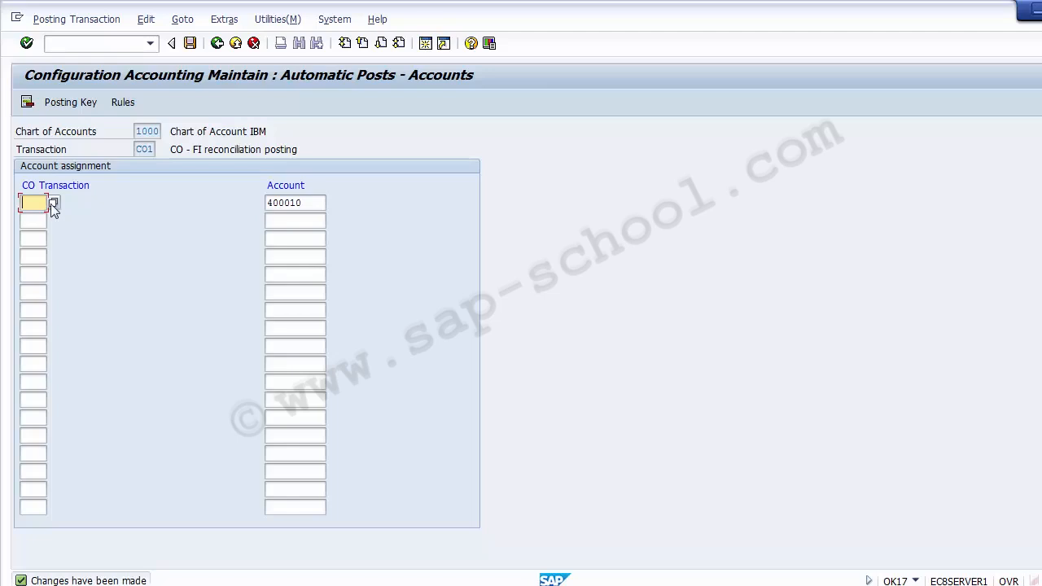
click(53, 203)
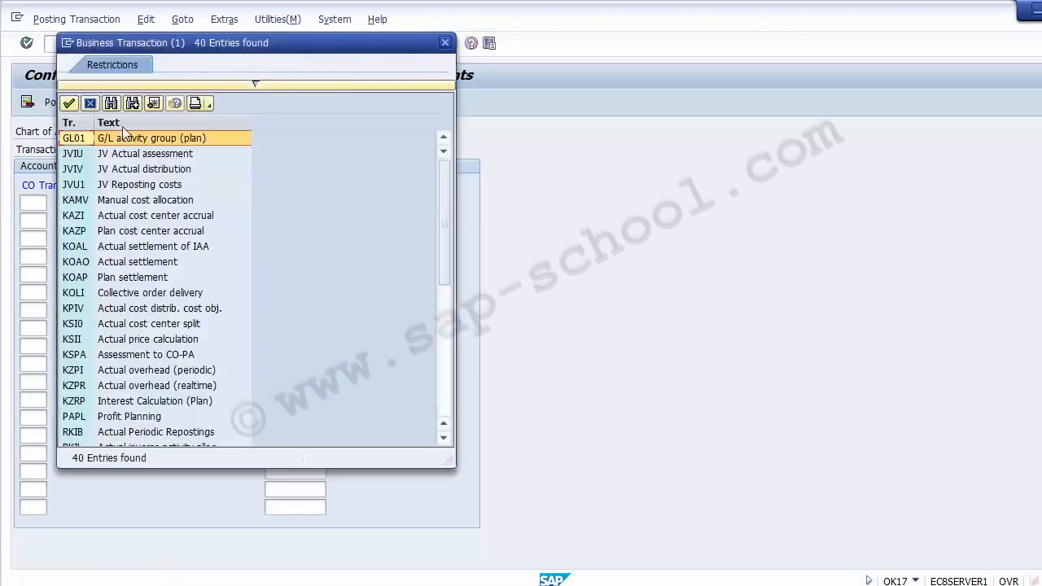
click(121, 230)
key(Up)
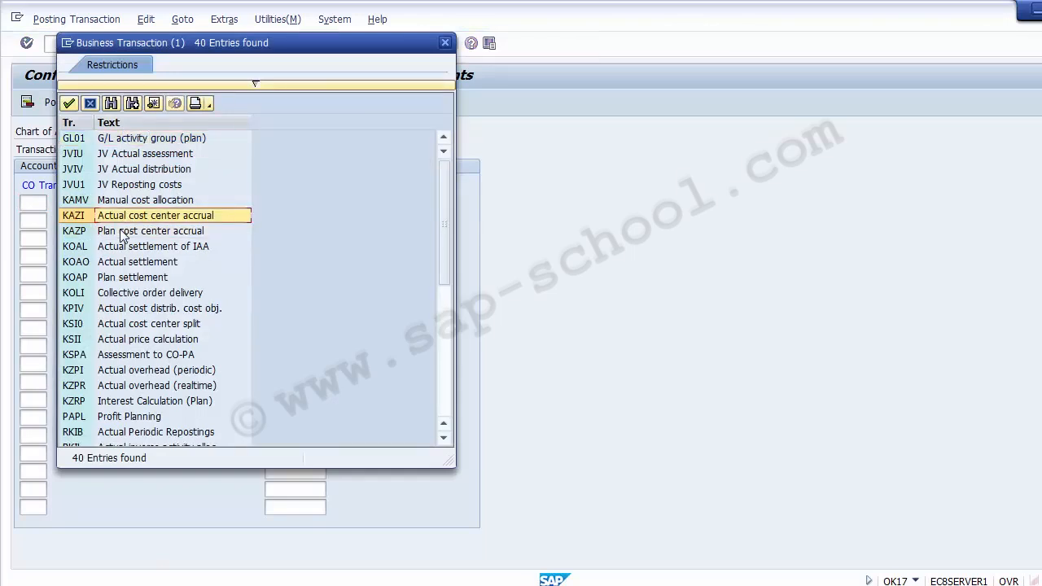
key(Down)
key(Down)
key(Up)
key(Up)
key(Up)
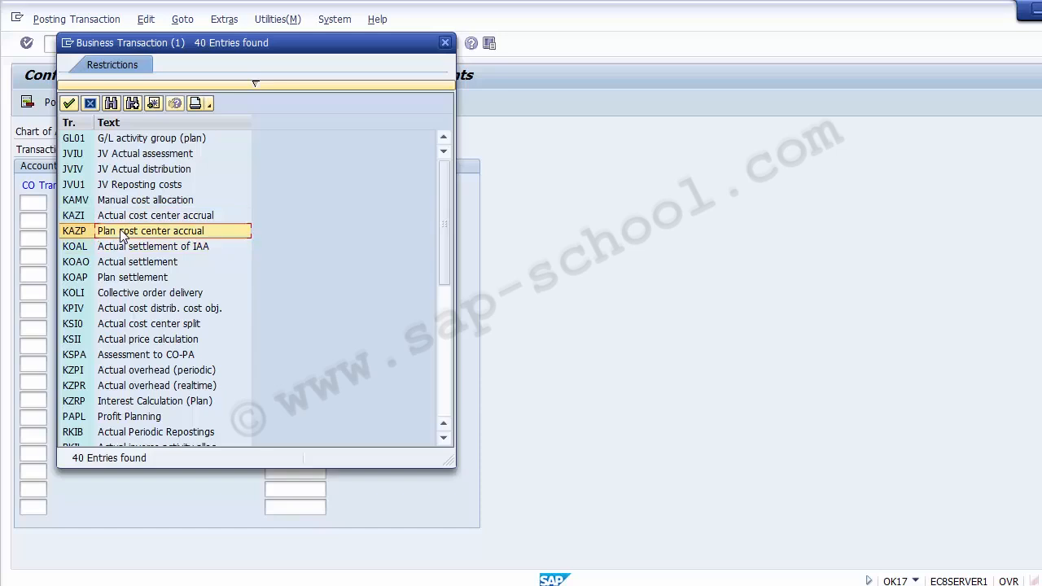
key(Down)
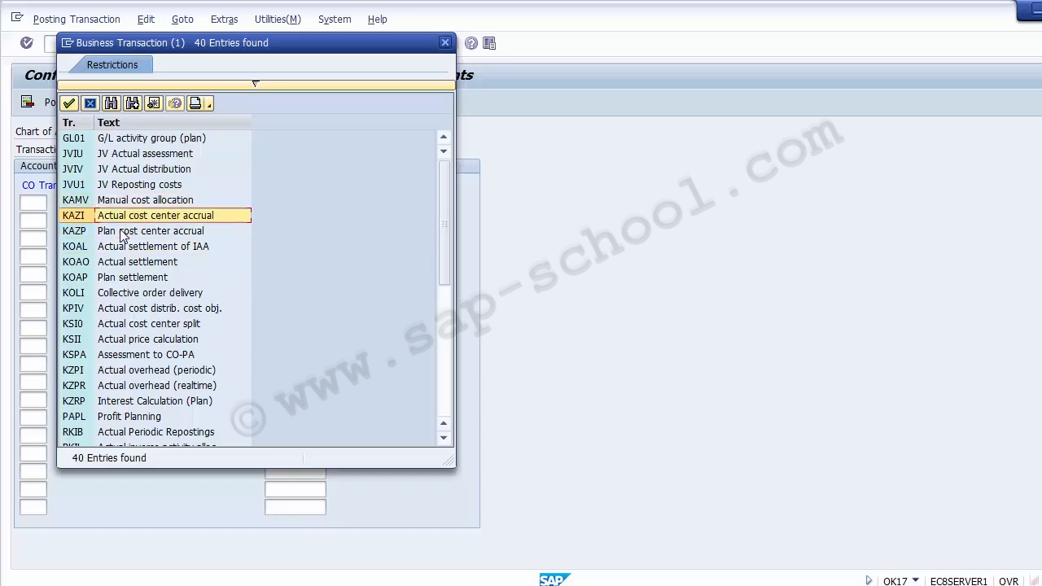
key(Return)
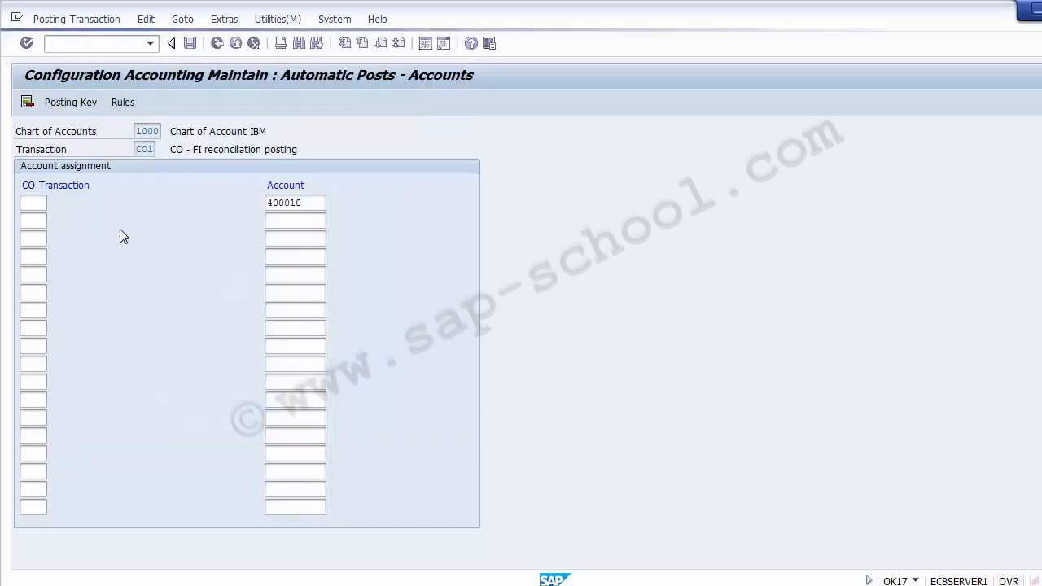
double_click(36, 207)
Step: Add the CO transactions KOAO, KOAL and again KOAO from the value list in the following three rows
click(35, 220)
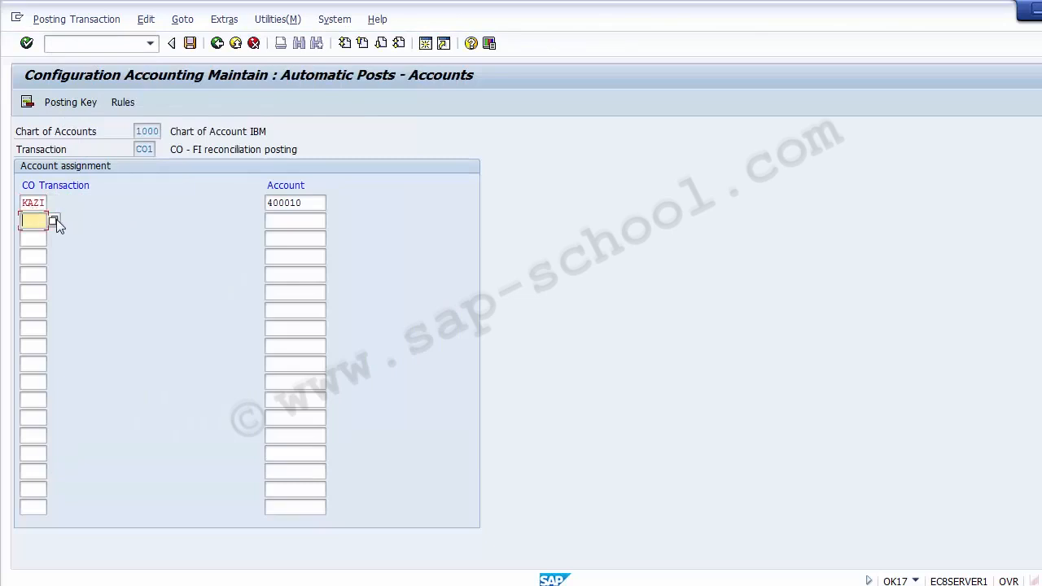
click(53, 221)
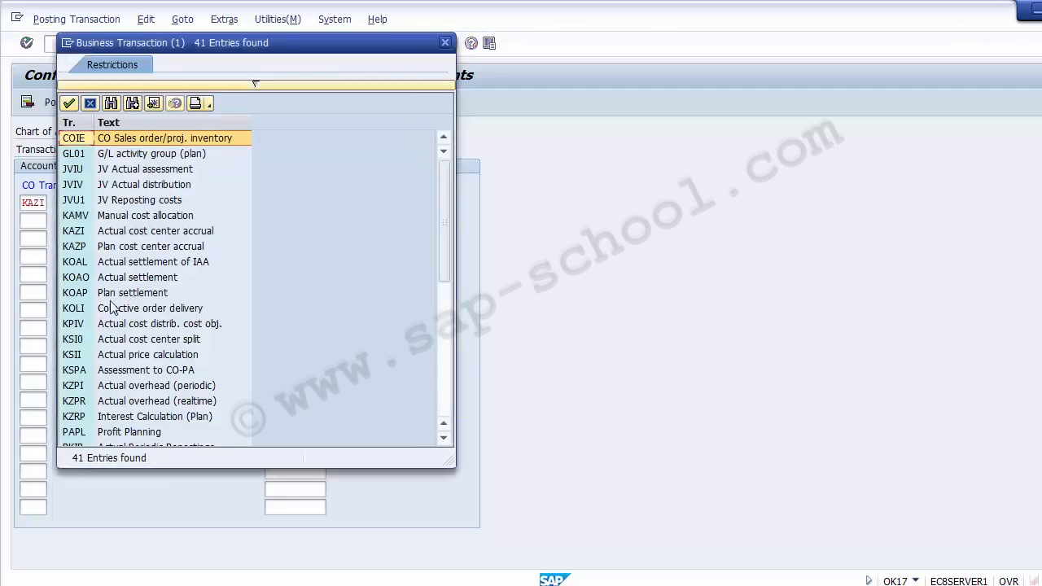
double_click(88, 277)
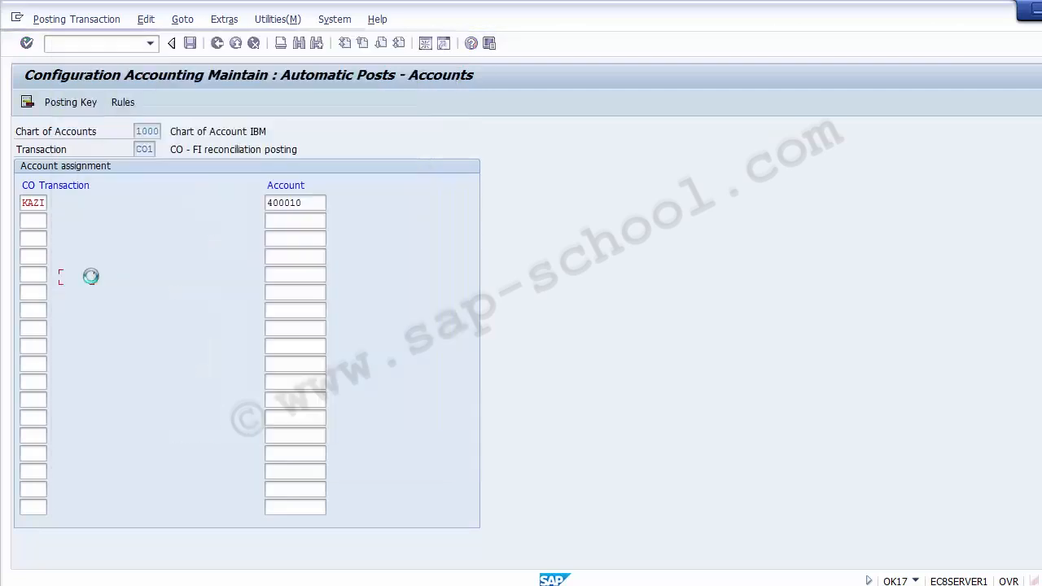
click(36, 238)
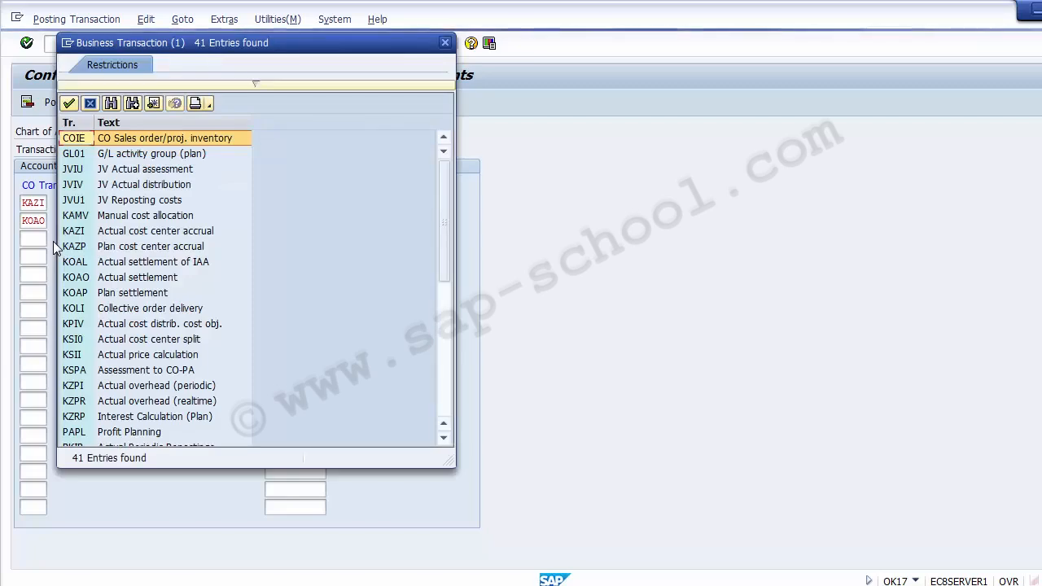
click(119, 261)
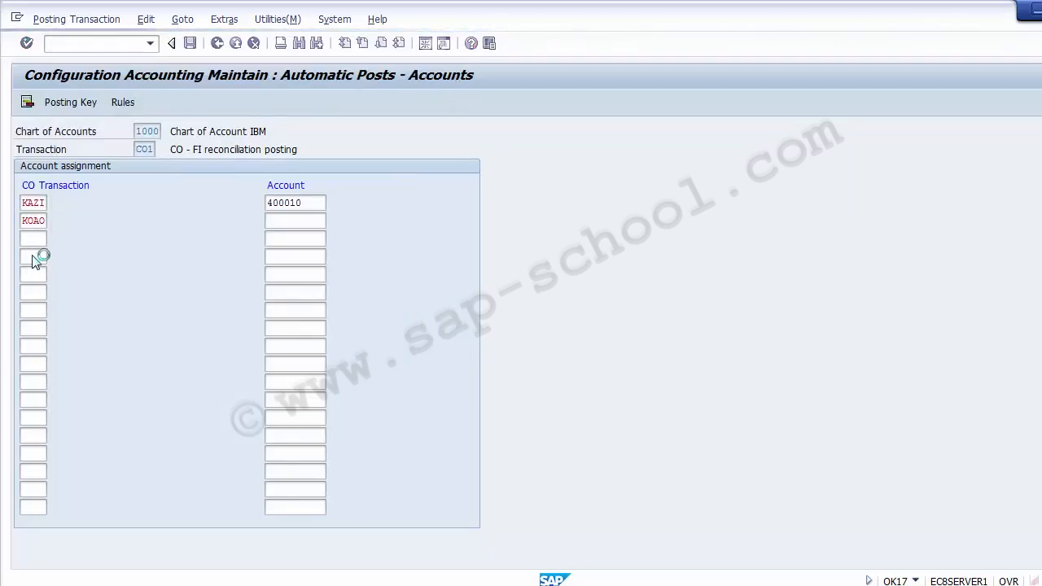
click(36, 256)
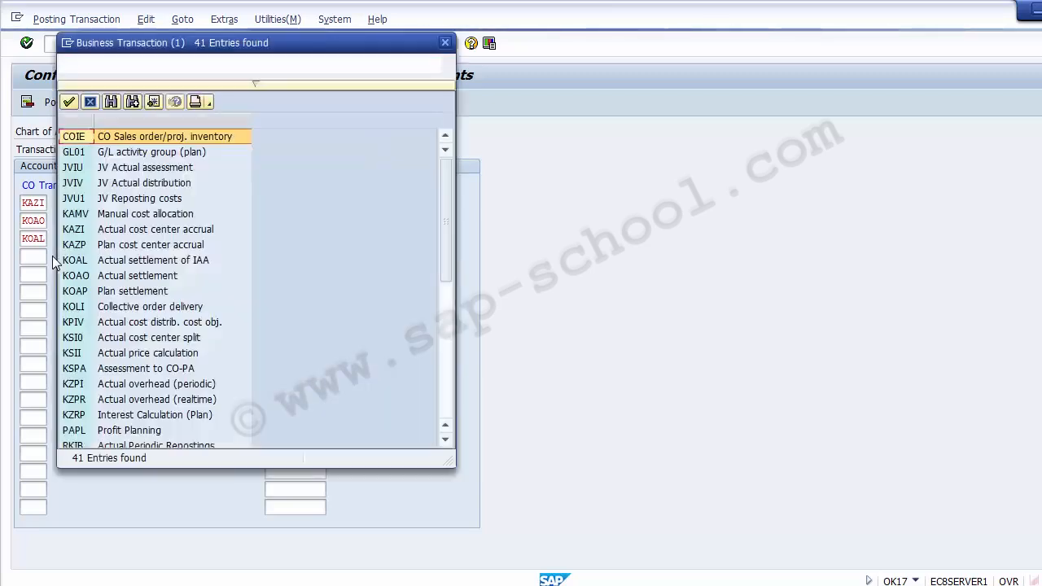
click(143, 277)
double_click(131, 278)
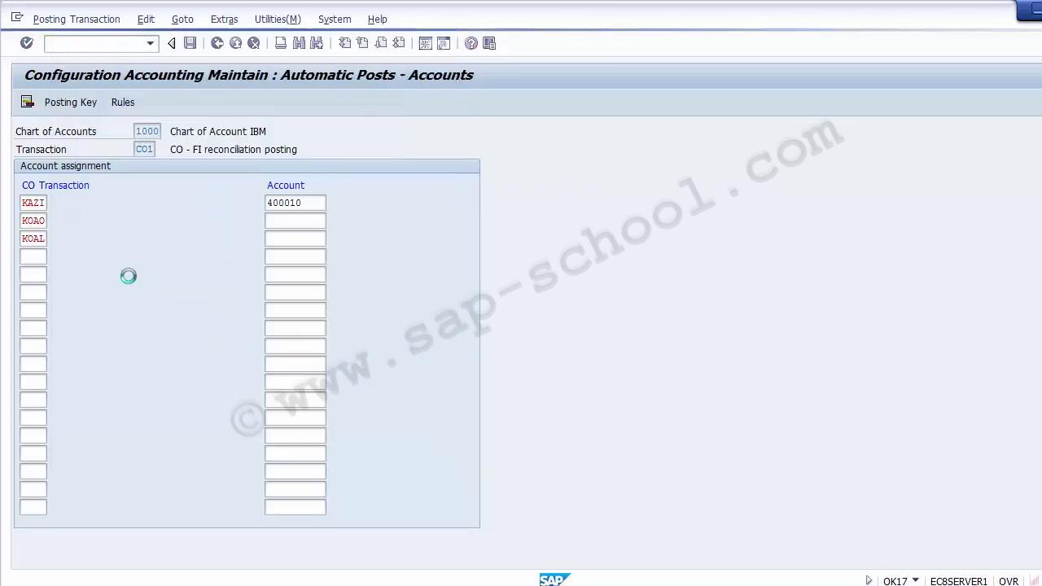
Step: Copy account 400010 from the KAZI row into the account fields of the KOAO, KOAL and second KOAO rows
click(301, 220)
click(302, 236)
click(300, 254)
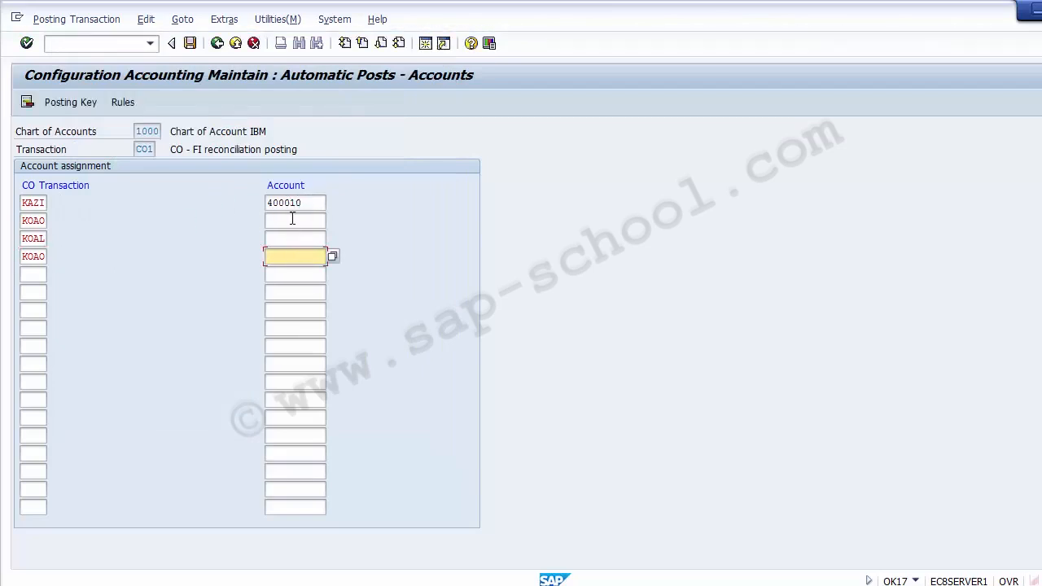
click(303, 220)
click(302, 203)
drag(303, 203, 258, 204)
key(ctrl+c)
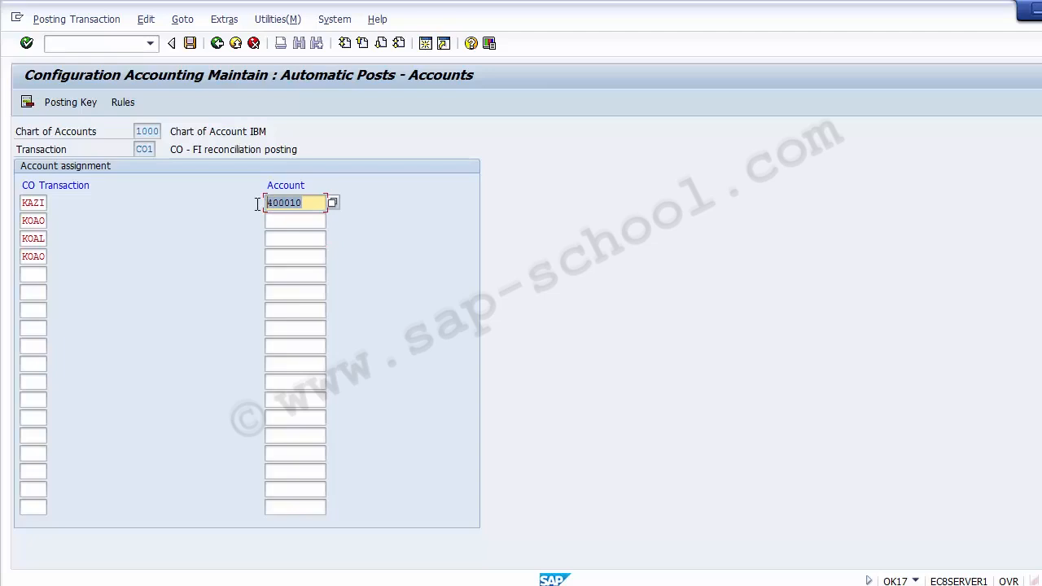
click(278, 218)
key(ctrl+v)
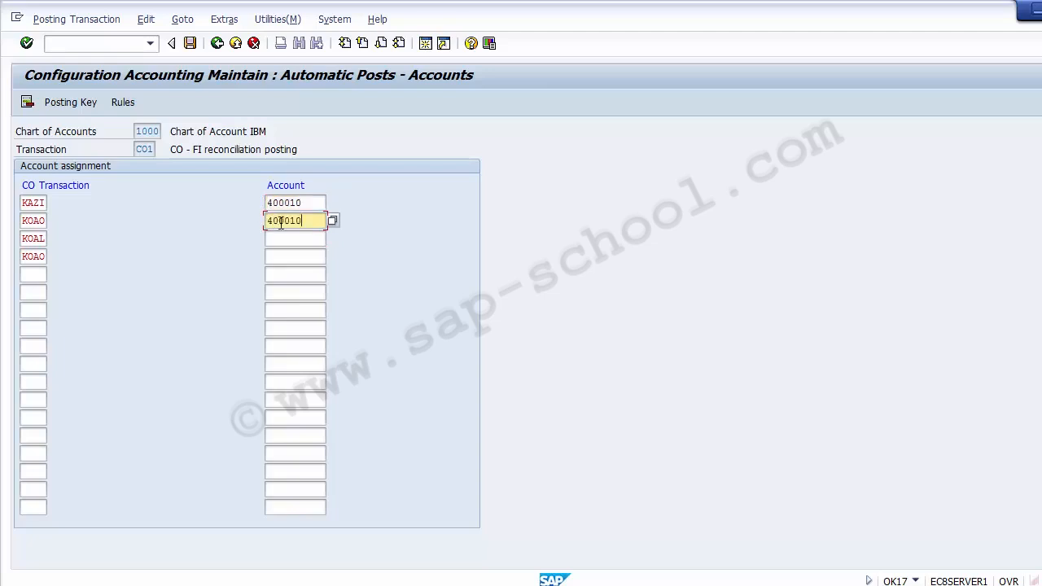
click(282, 236)
key(ctrl+v)
click(282, 259)
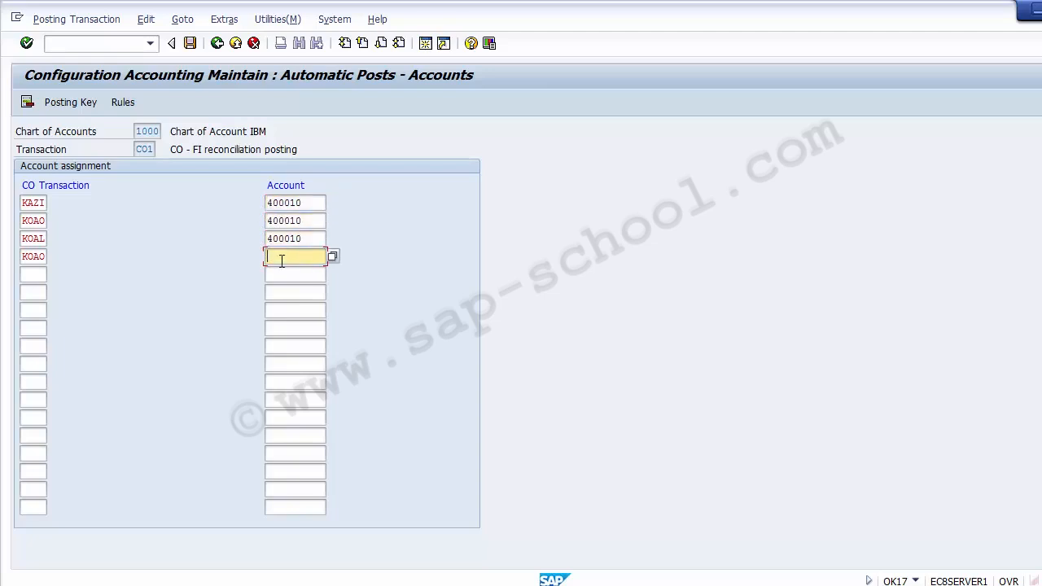
key(ctrl+v)
Step: Save the CO1 account assignments under the FICO Configurations customizing request and exit the account determination
click(189, 43)
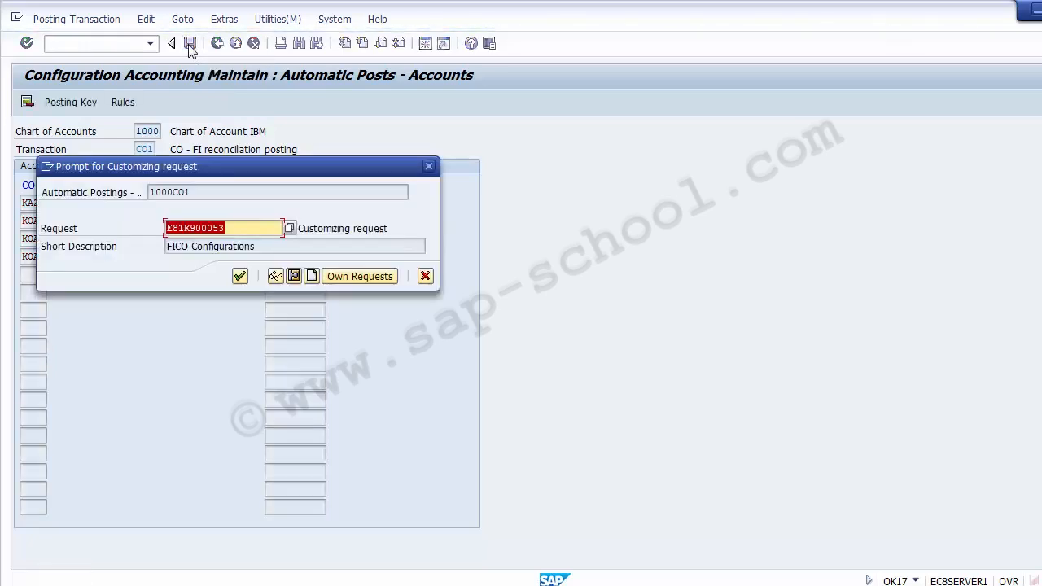
click(239, 277)
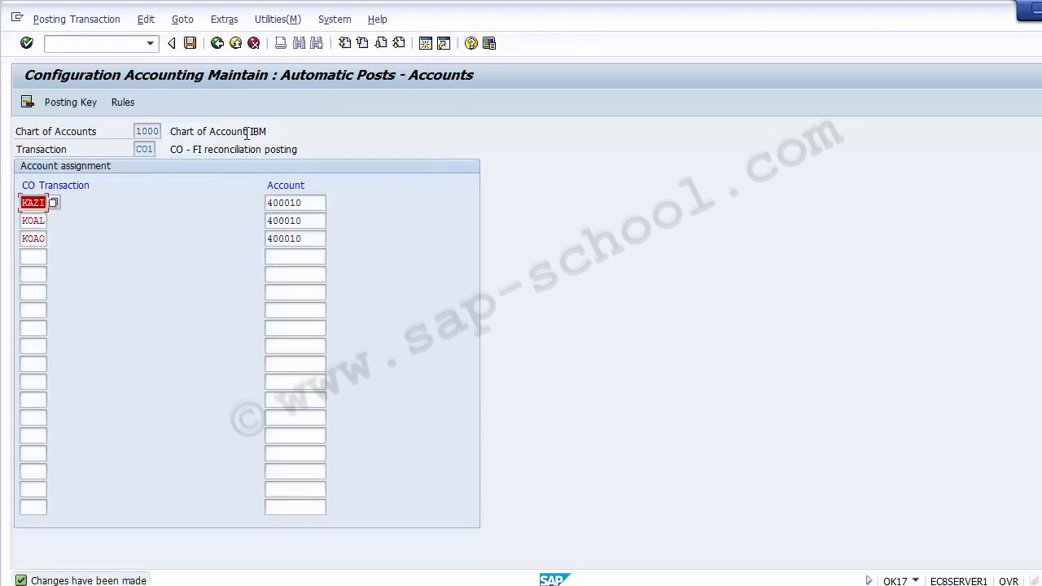
click(235, 44)
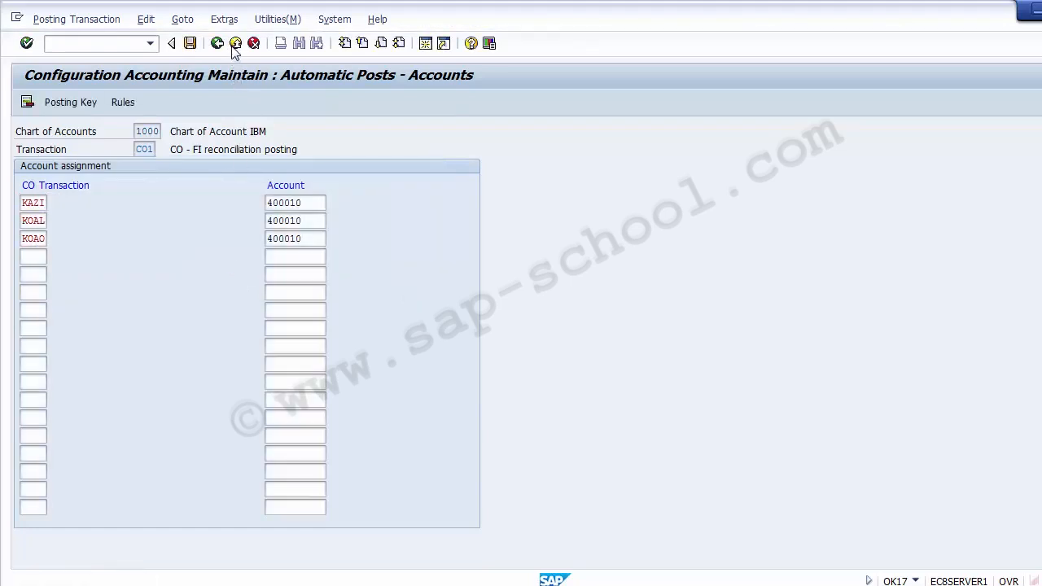
click(235, 43)
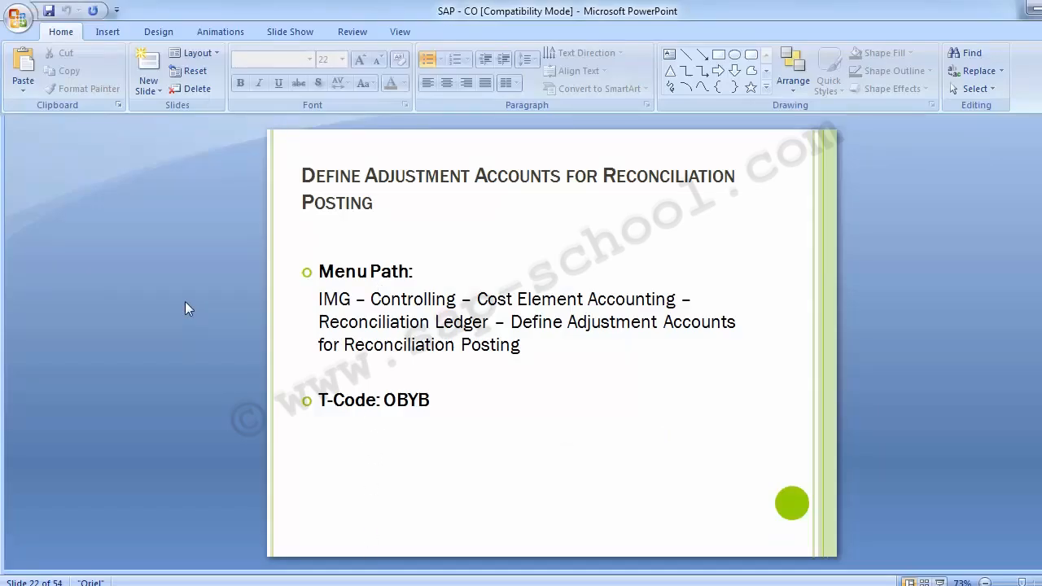
Step: Advance the PowerPoint presentation by one slide, switch back to the Display IMG session and close the activity list
key(Page_Down)
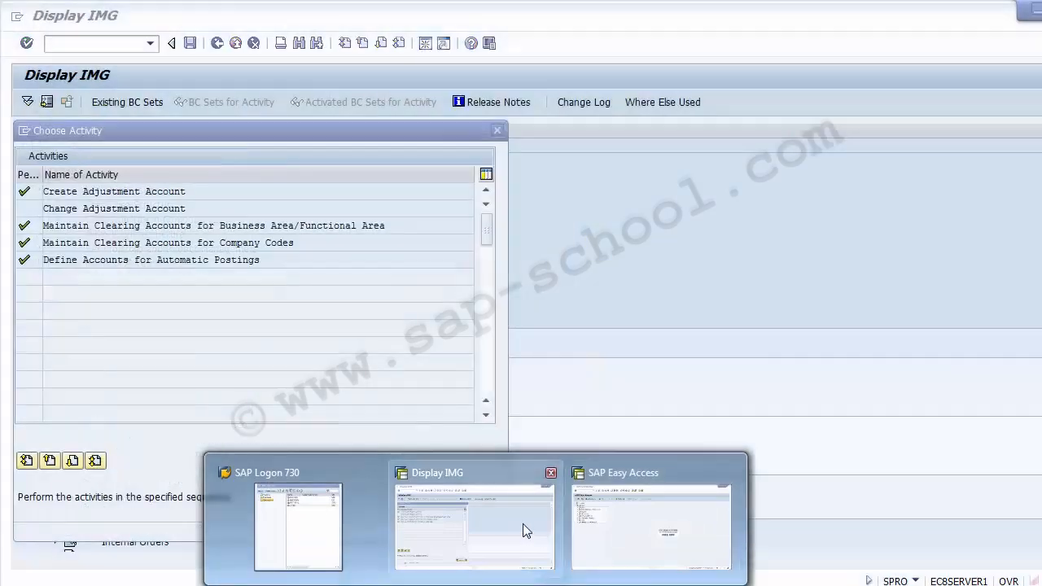
click(522, 524)
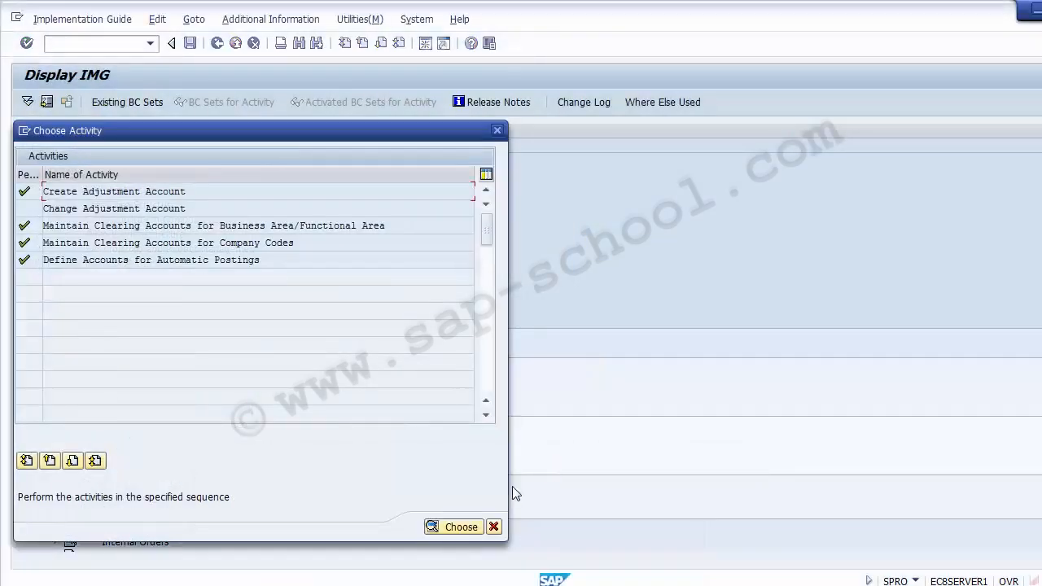
click(497, 130)
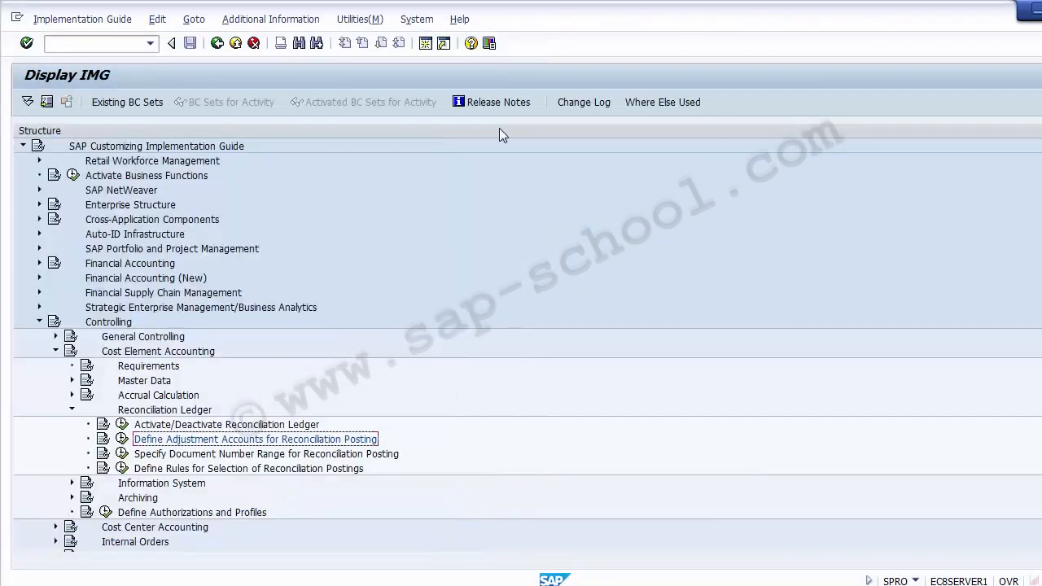
Step: Open the activity Specify Document Number Range for Reconciliation Posting and enter Z100 as the CO area
click(168, 455)
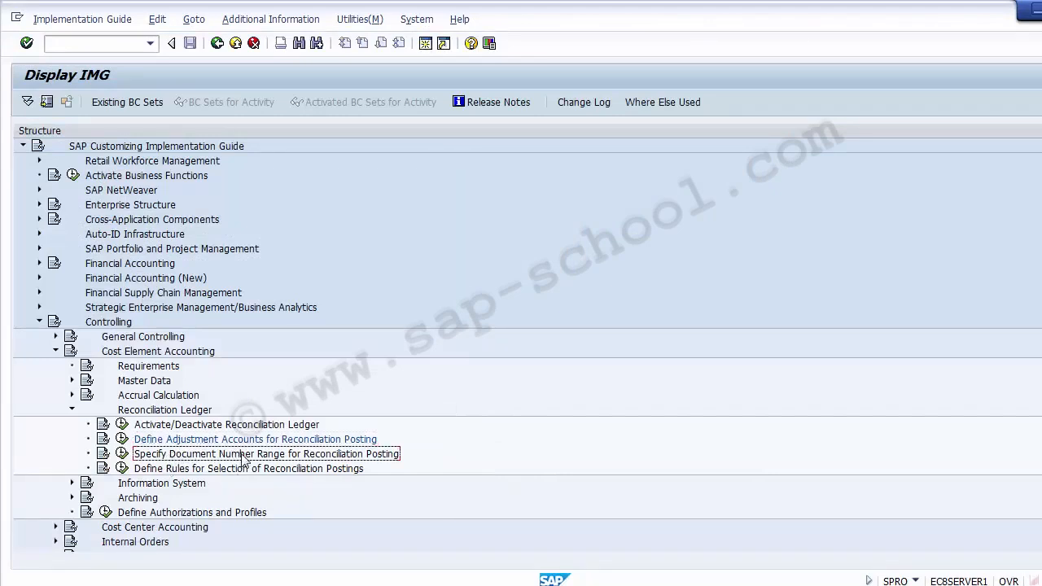
click(122, 454)
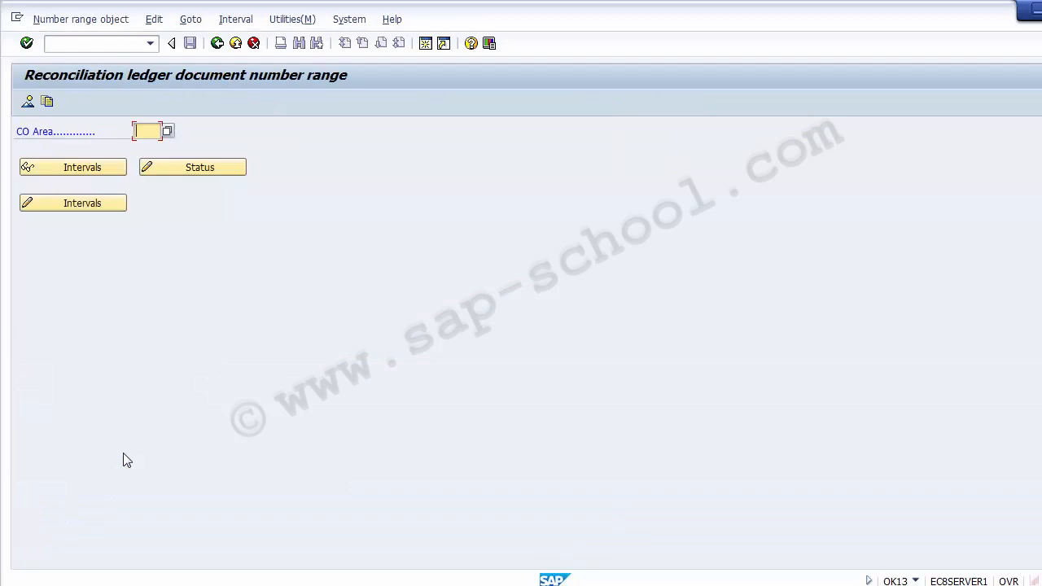
text(Z)
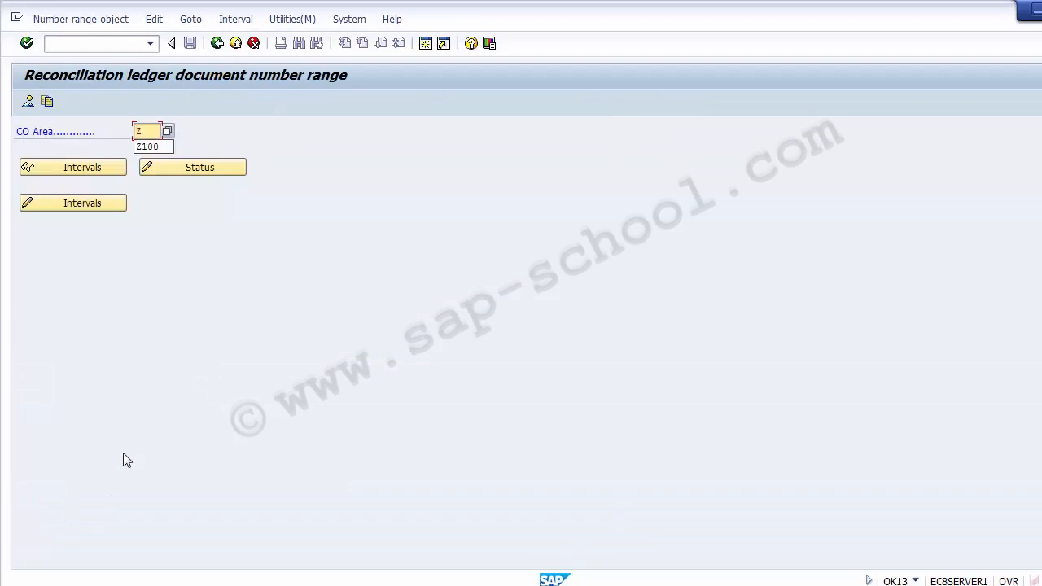
text(100)
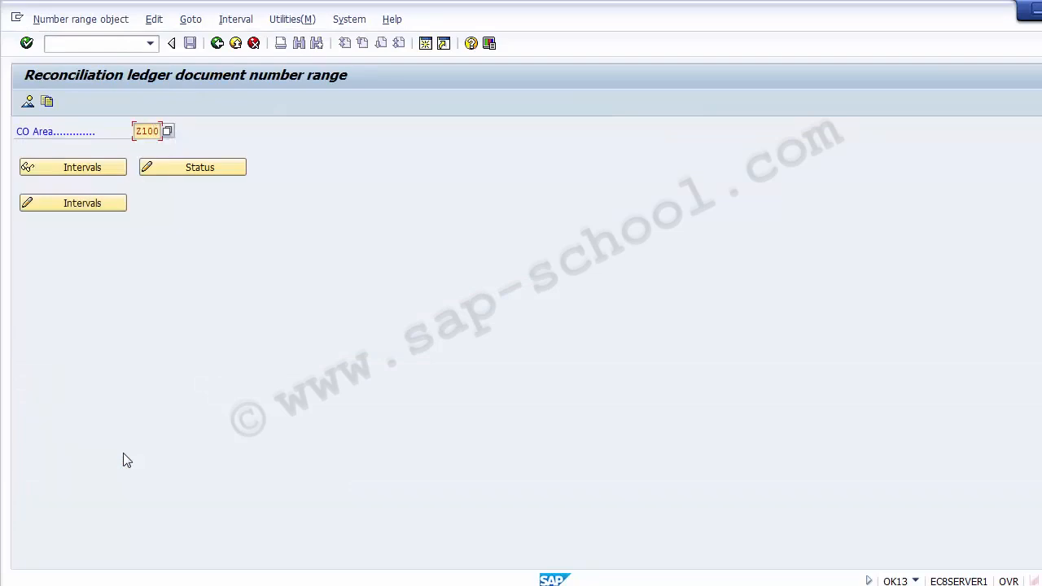
Step: Copy the document number range intervals from CO area 0001 to Z100, accepting the transport notice, and return to the IMG
click(48, 102)
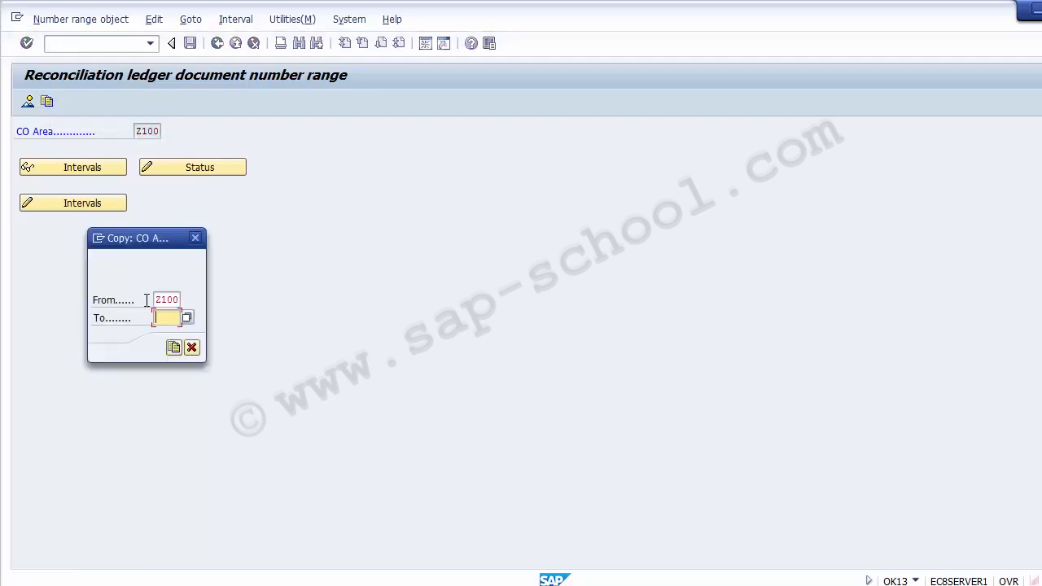
click(157, 299)
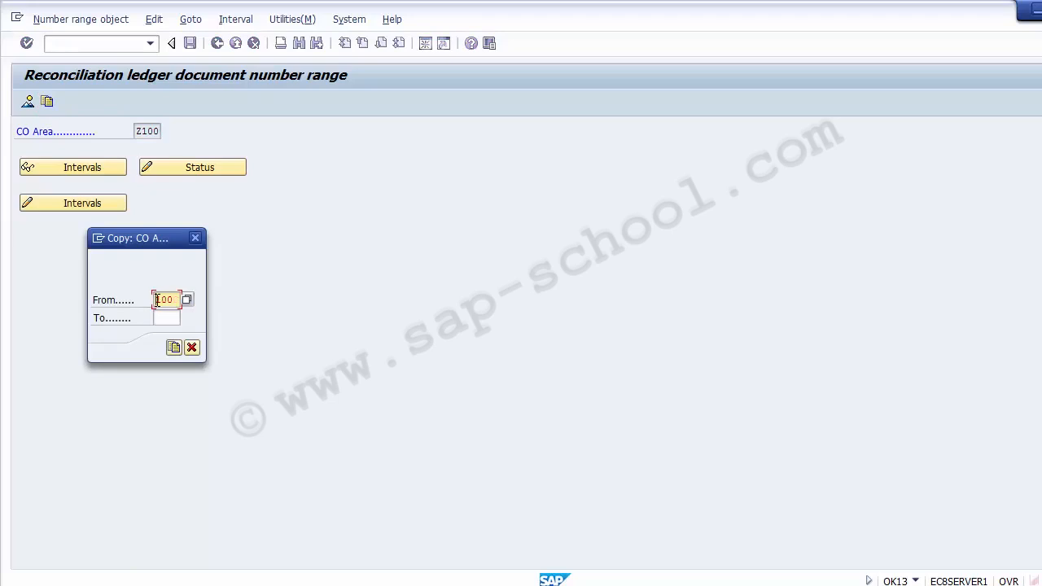
key(Delete)
key(Delete)
key(Delete)
key(Delete)
text(0001)
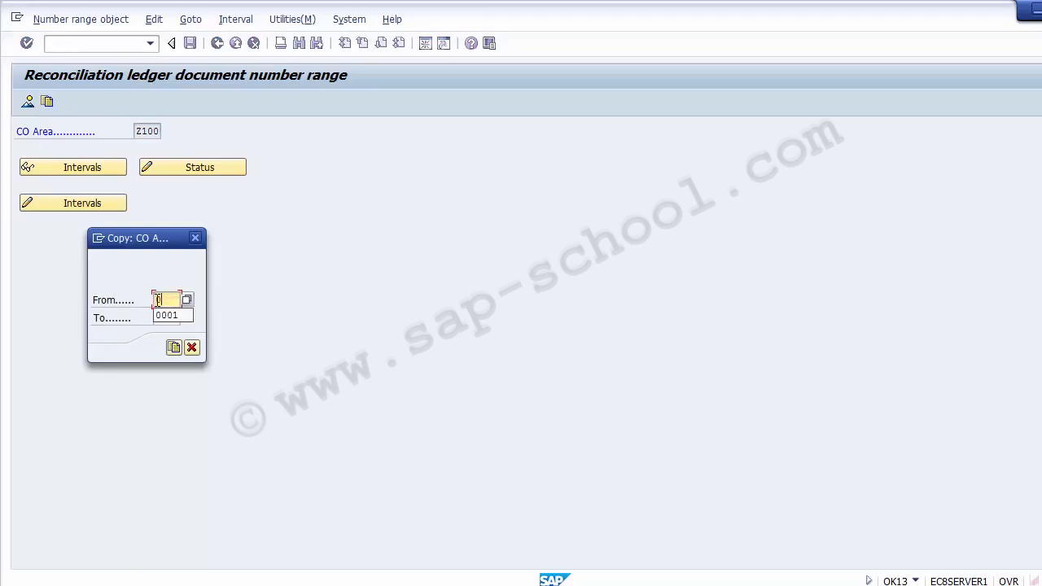
key(Tab)
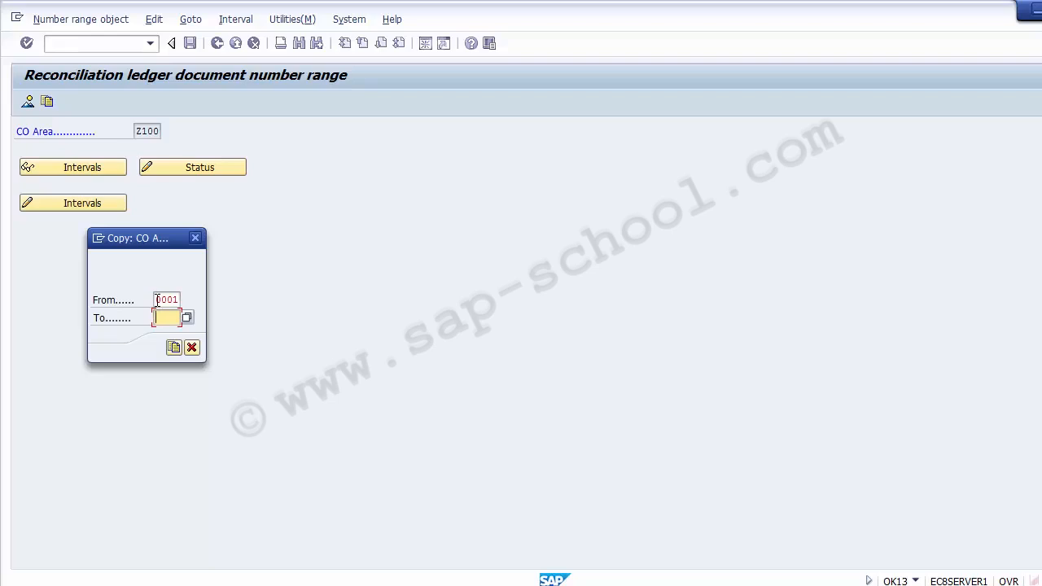
text(Z100)
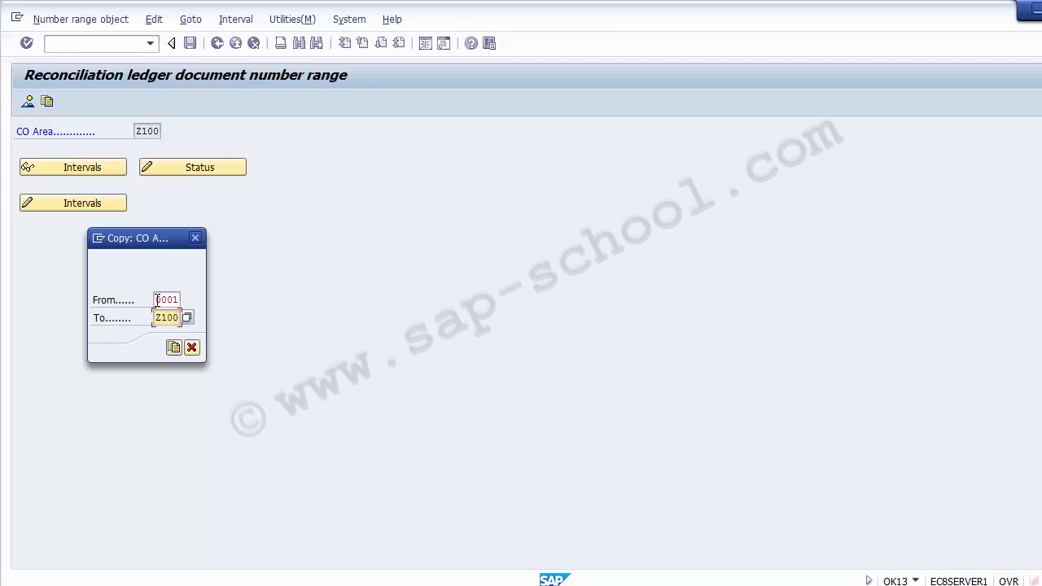
click(173, 348)
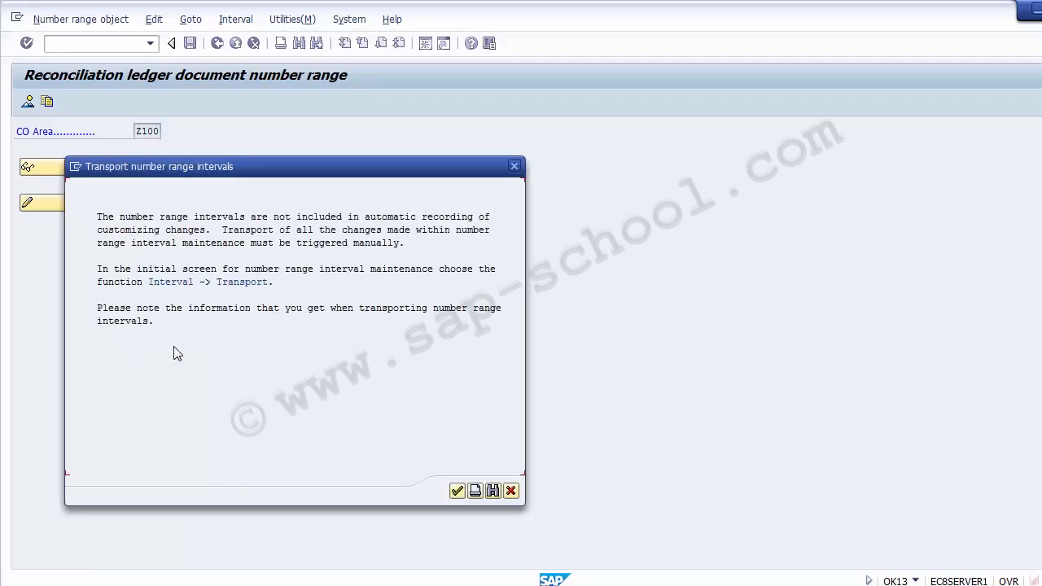
click(458, 490)
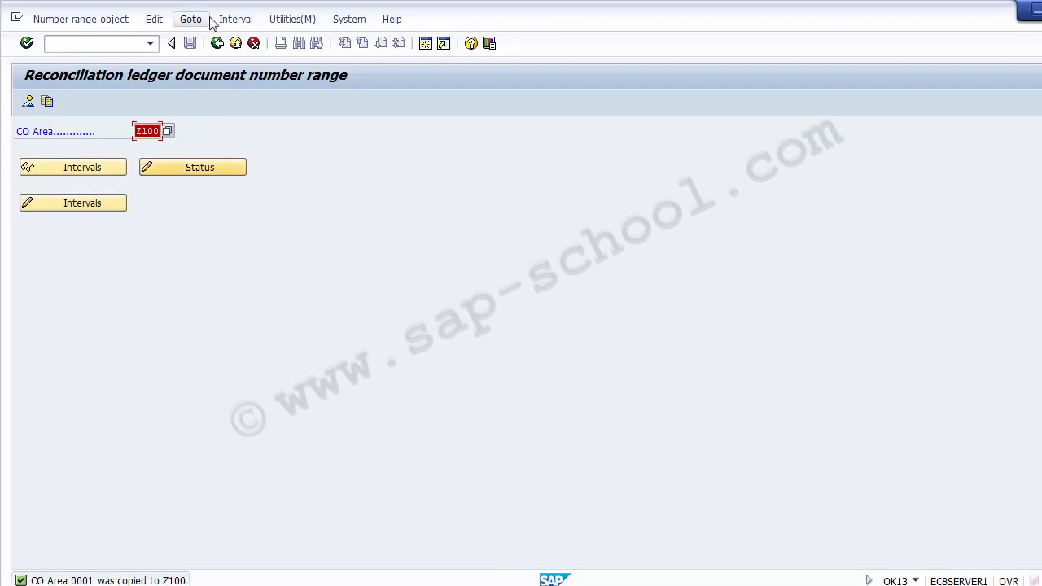
click(236, 46)
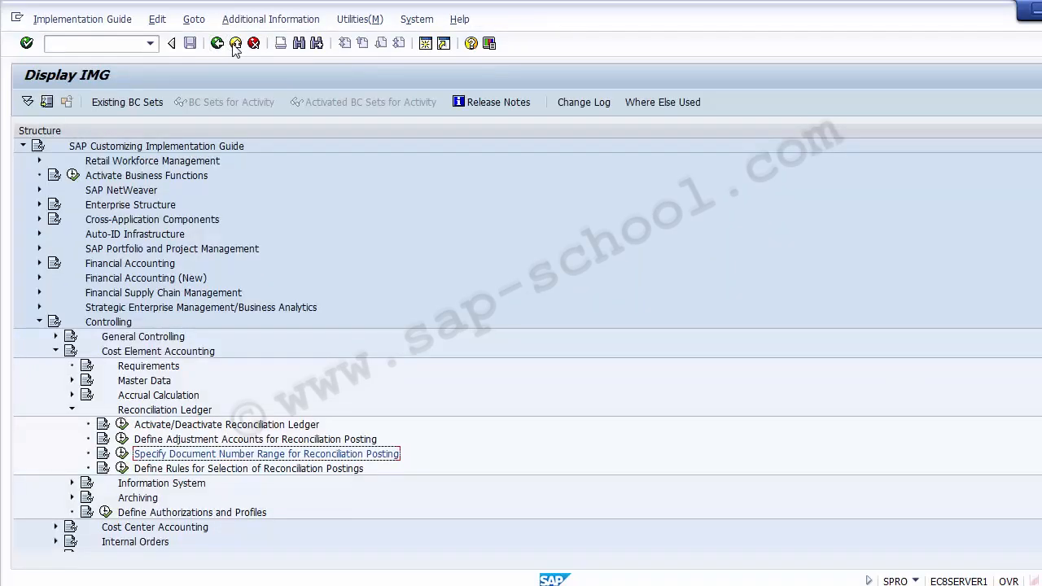
click(235, 46)
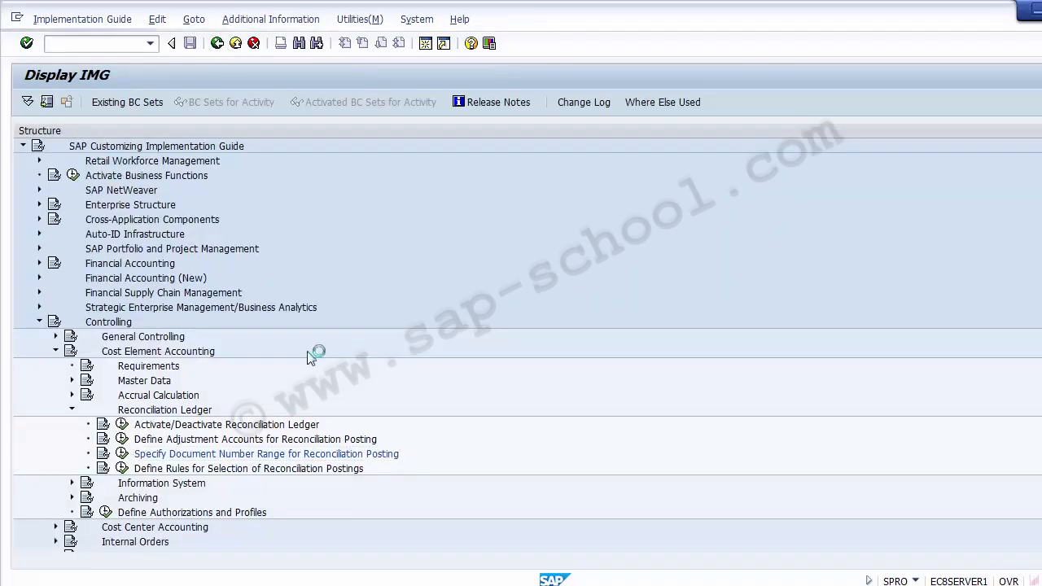
Step: Switch to the PowerPoint presentation and review the reconciliation ledger slides from Configuration Steps to the document number range slide
click(381, 580)
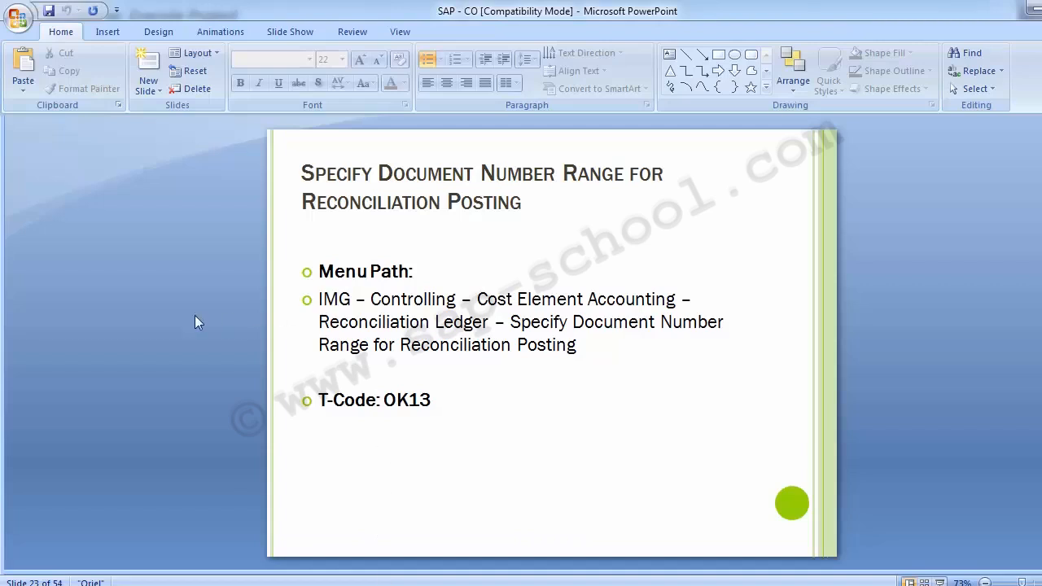
key(Page_Up)
key(Page_Up)
key(Page_Up)
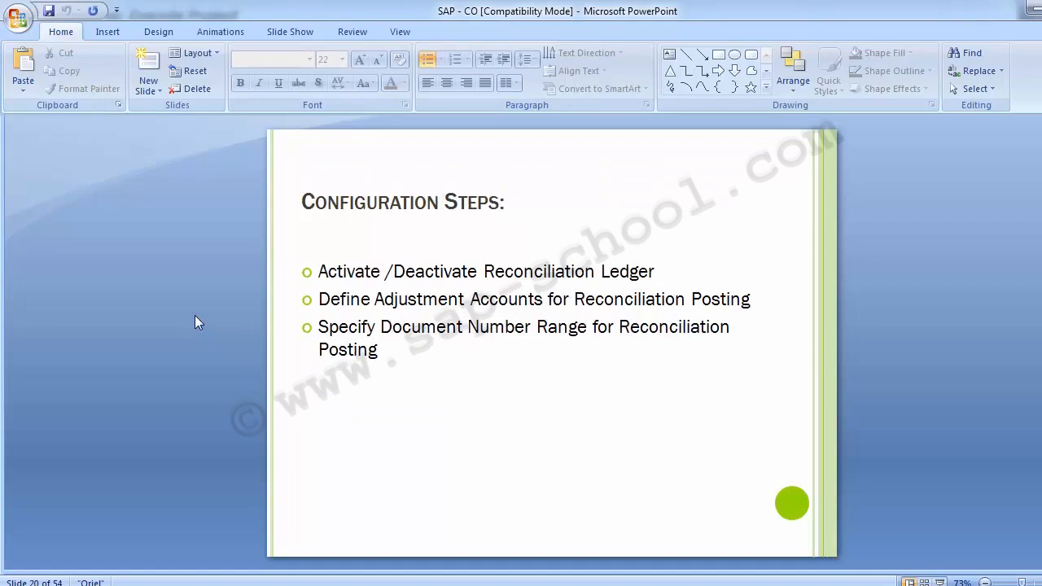
key(Page_Down)
key(Page_Down)
key(Page_Down)
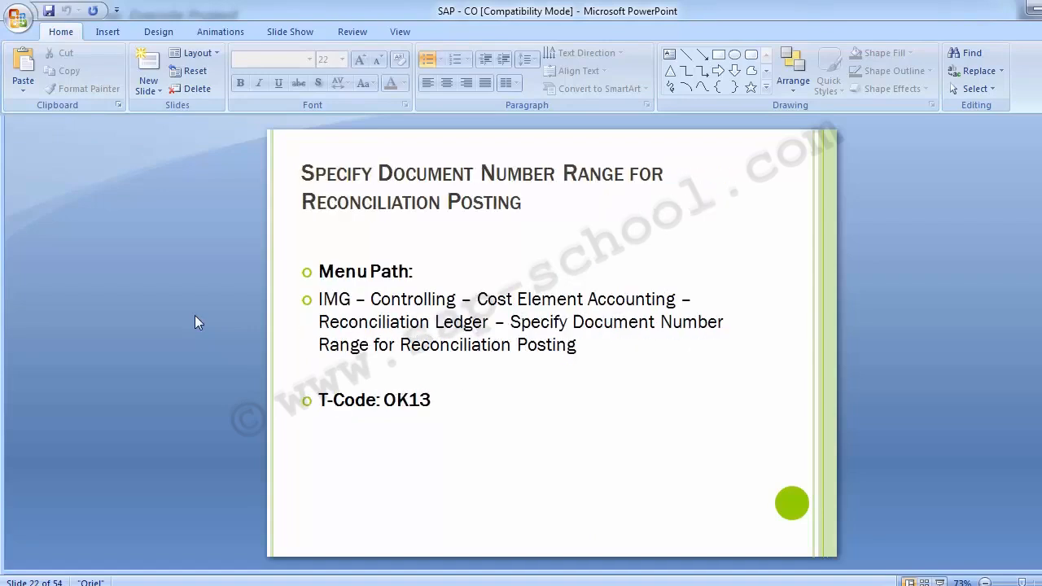